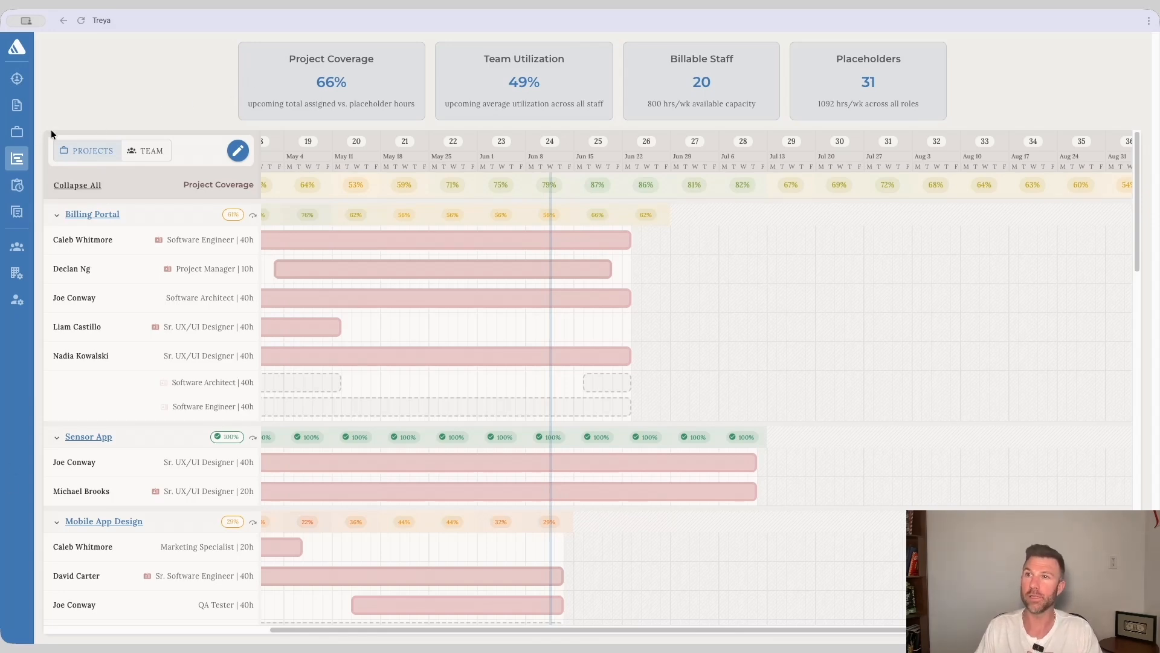
- Open the team schedule of the Mobile App Design project
click(36, 130)
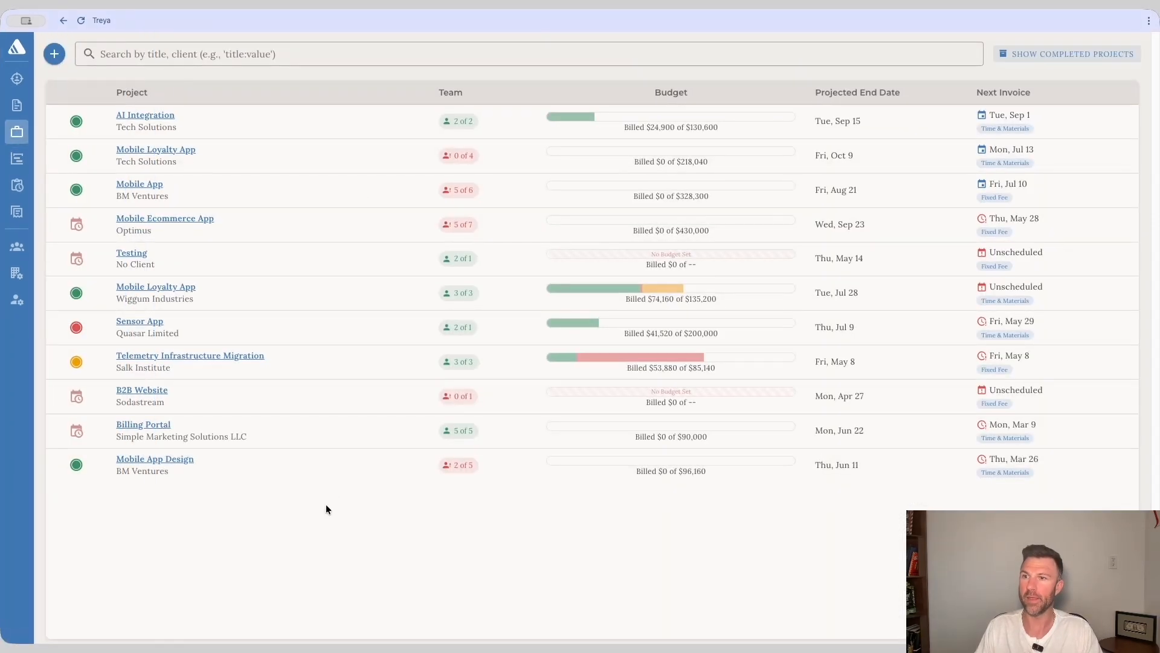
click(181, 460)
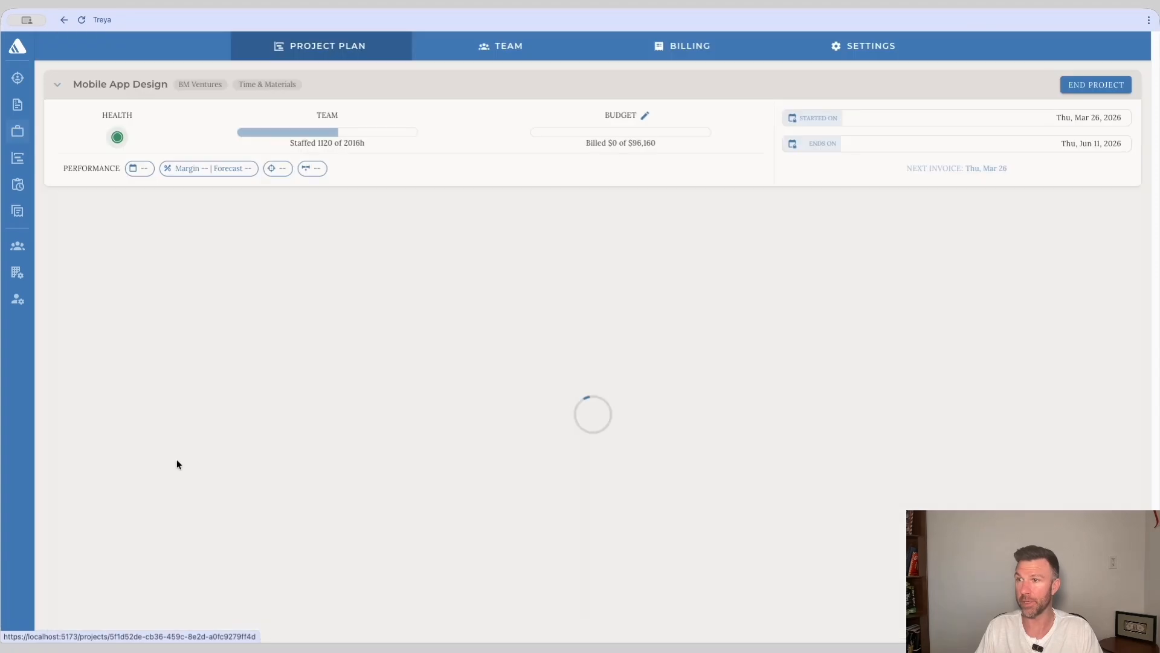
click(515, 45)
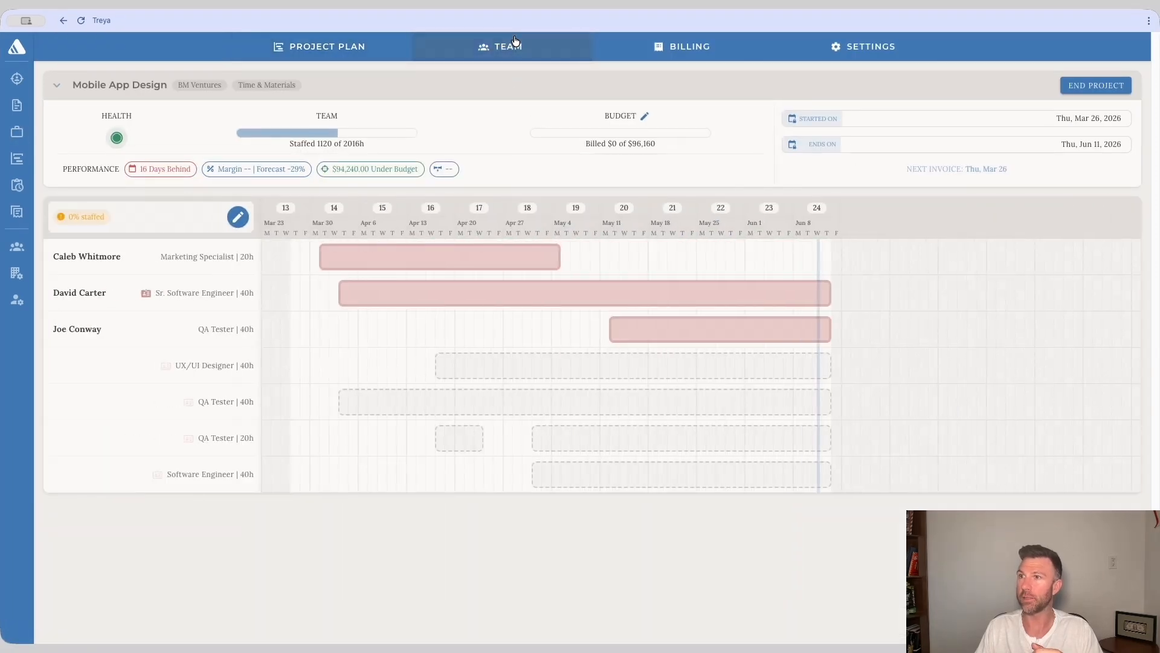
mouse_move(568, 133)
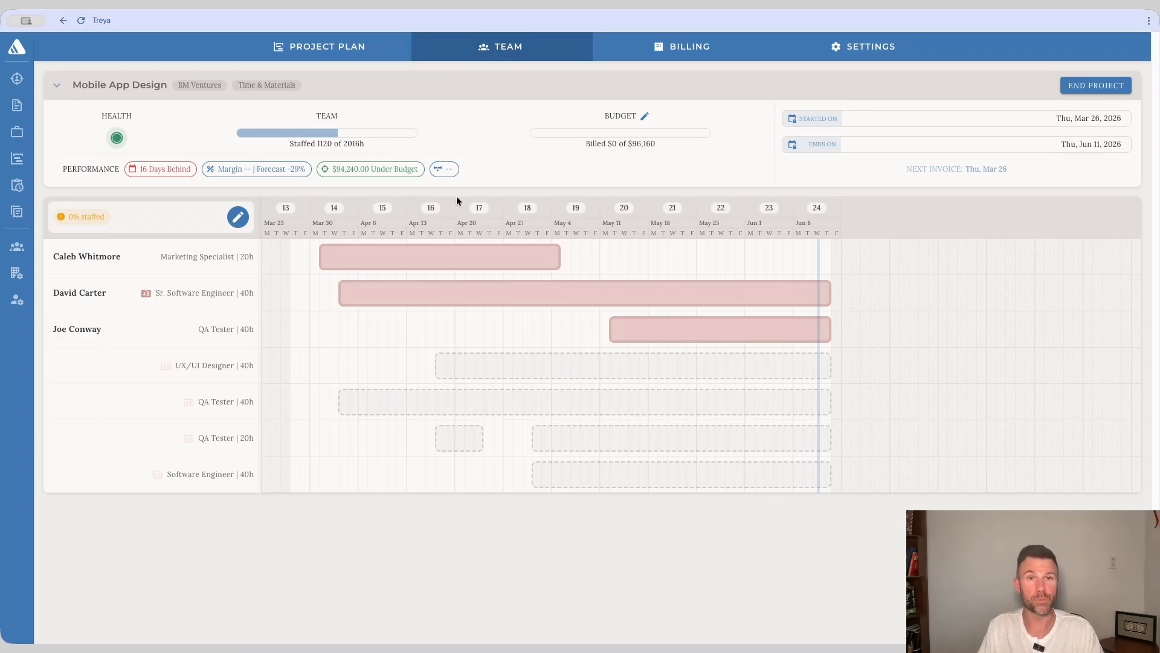
- Add a team member to the project as a Software Architect with a manual assignment of 20 hours per week
click(237, 218)
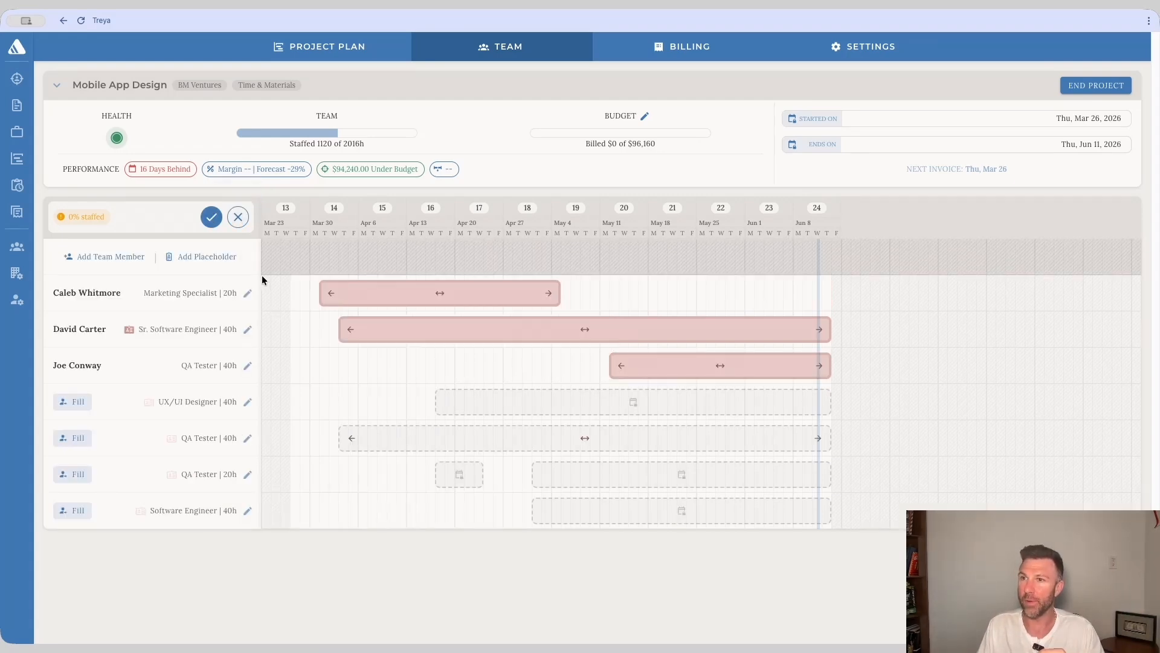
click(110, 257)
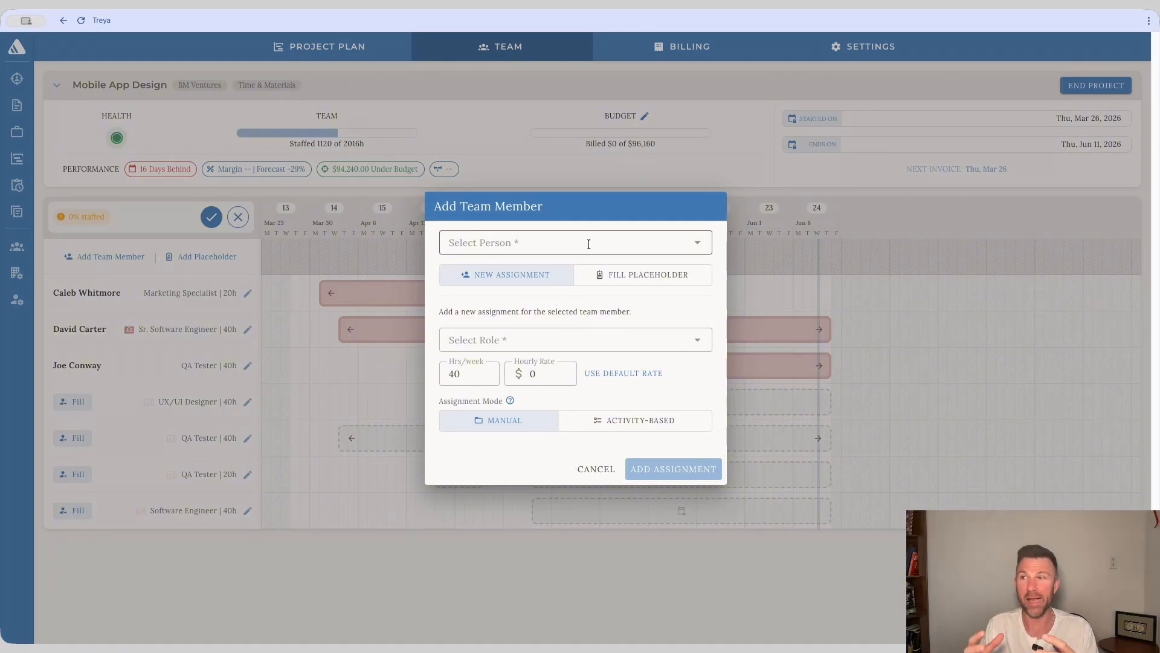
click(547, 249)
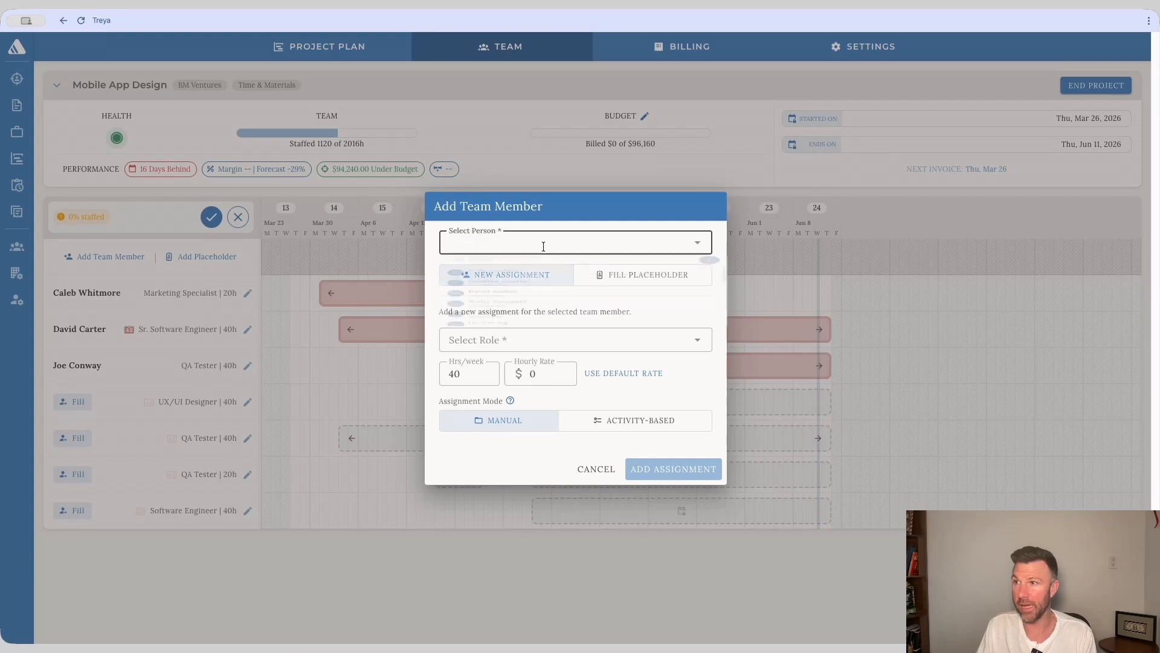
click(559, 400)
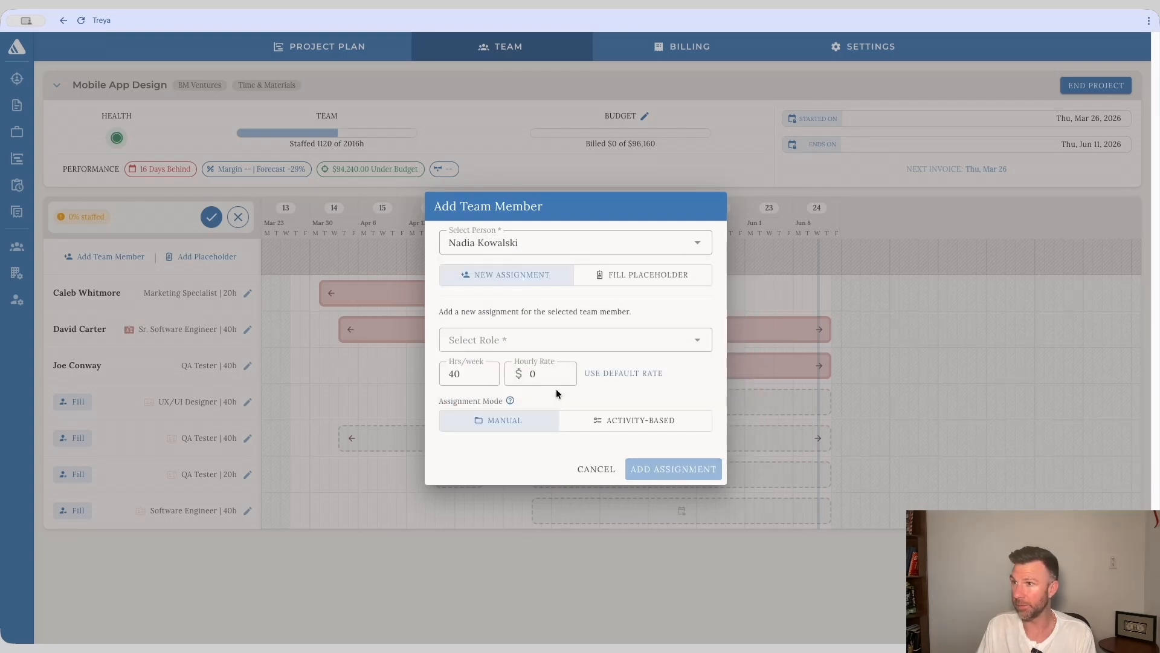
click(523, 341)
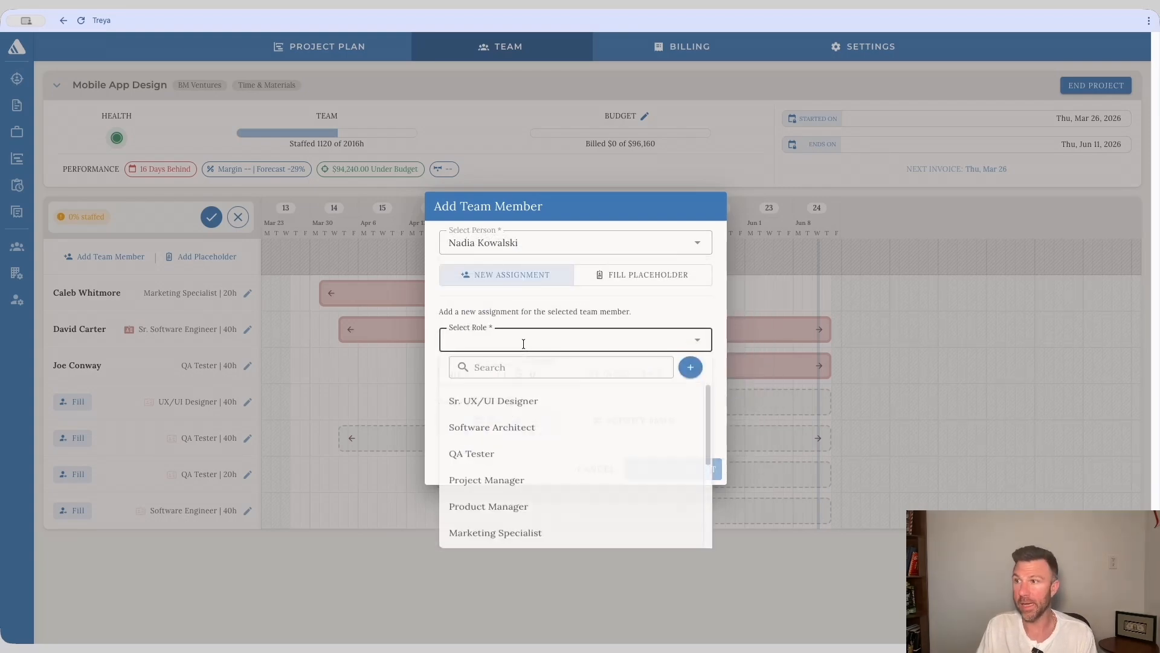
click(544, 433)
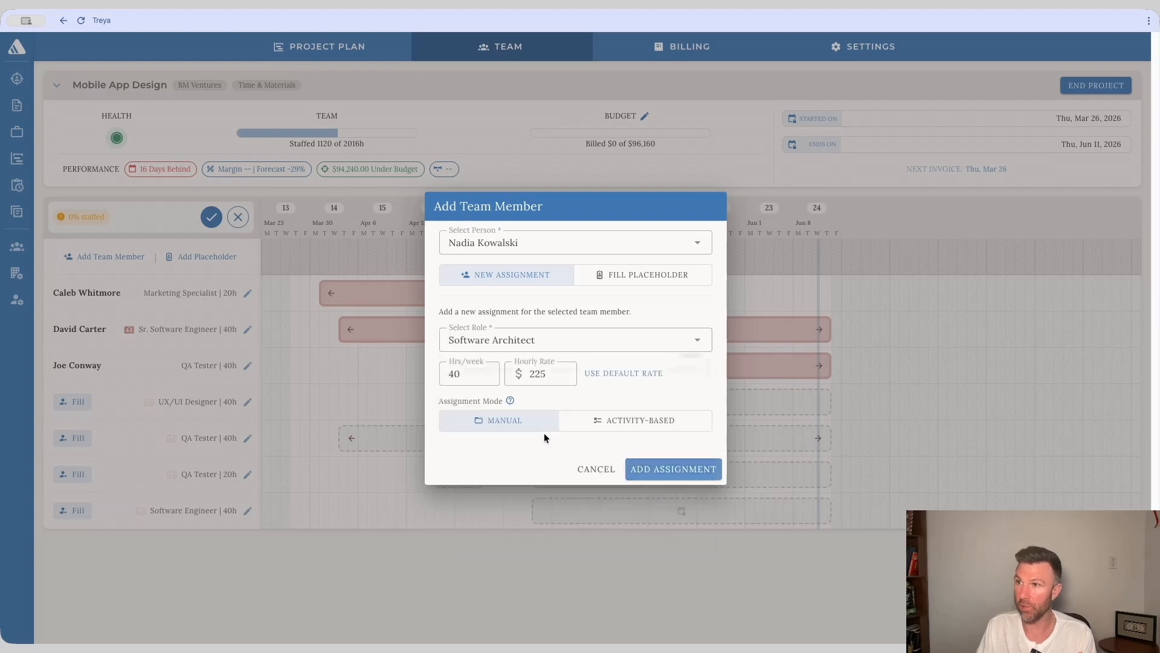
double_click(475, 378)
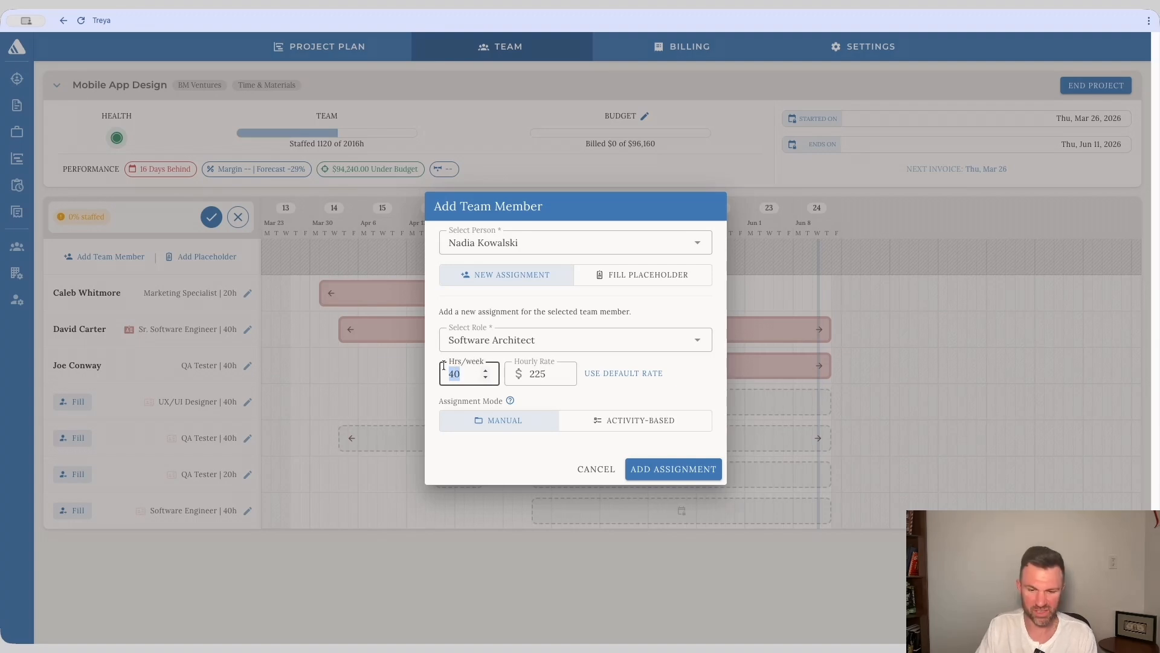
text(20)
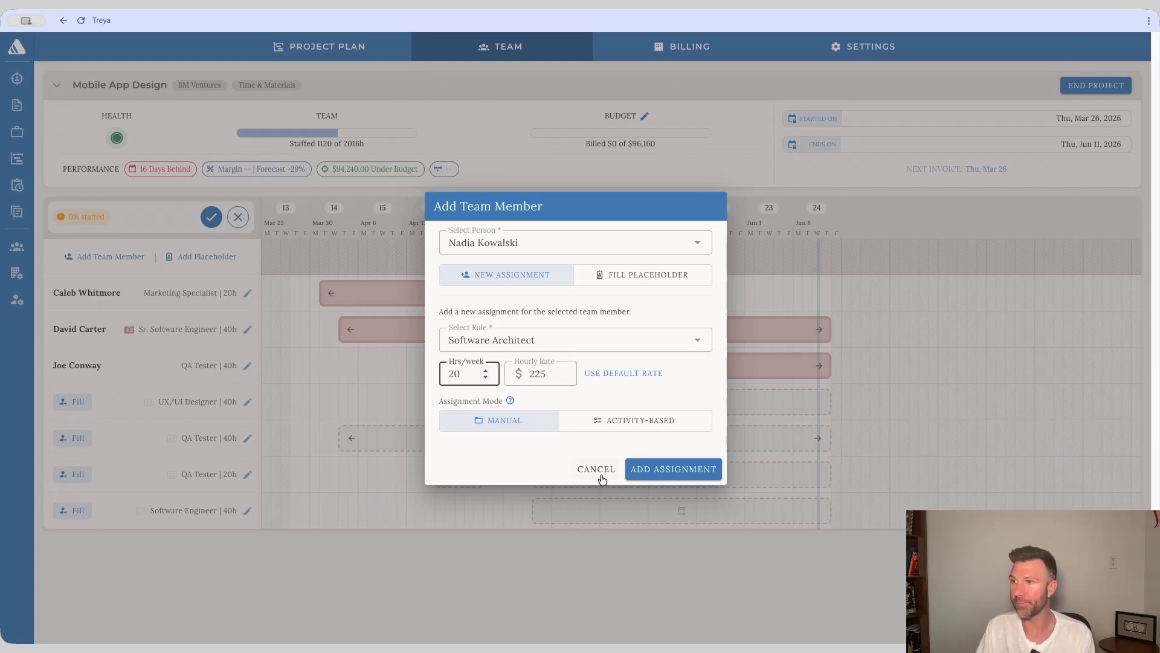
click(658, 475)
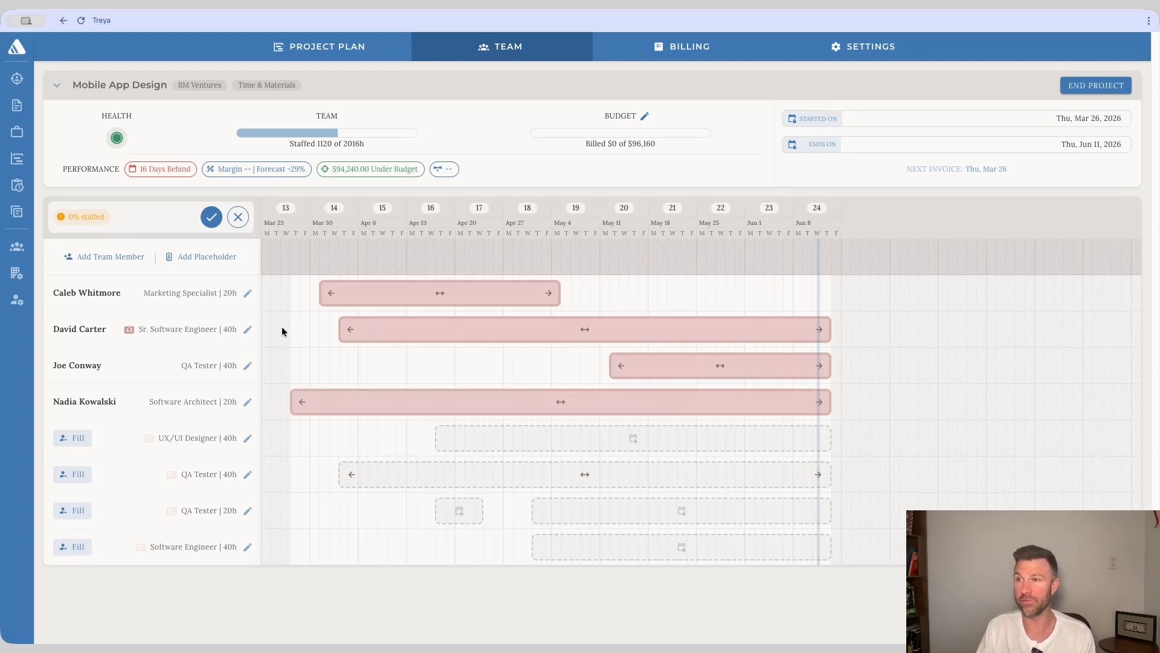
- Adjust the new Software Architect's assignment bar to run from about April 14 to May 22 and save the team schedule
drag(302, 402, 496, 402)
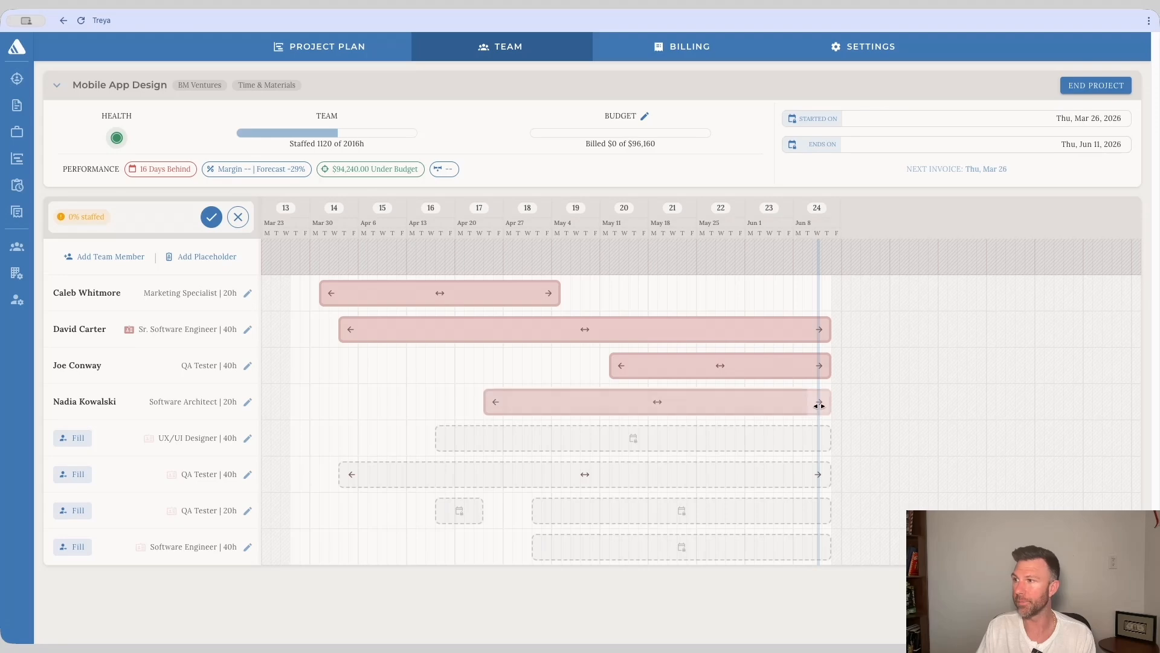
drag(820, 401, 752, 402)
drag(623, 402, 534, 411)
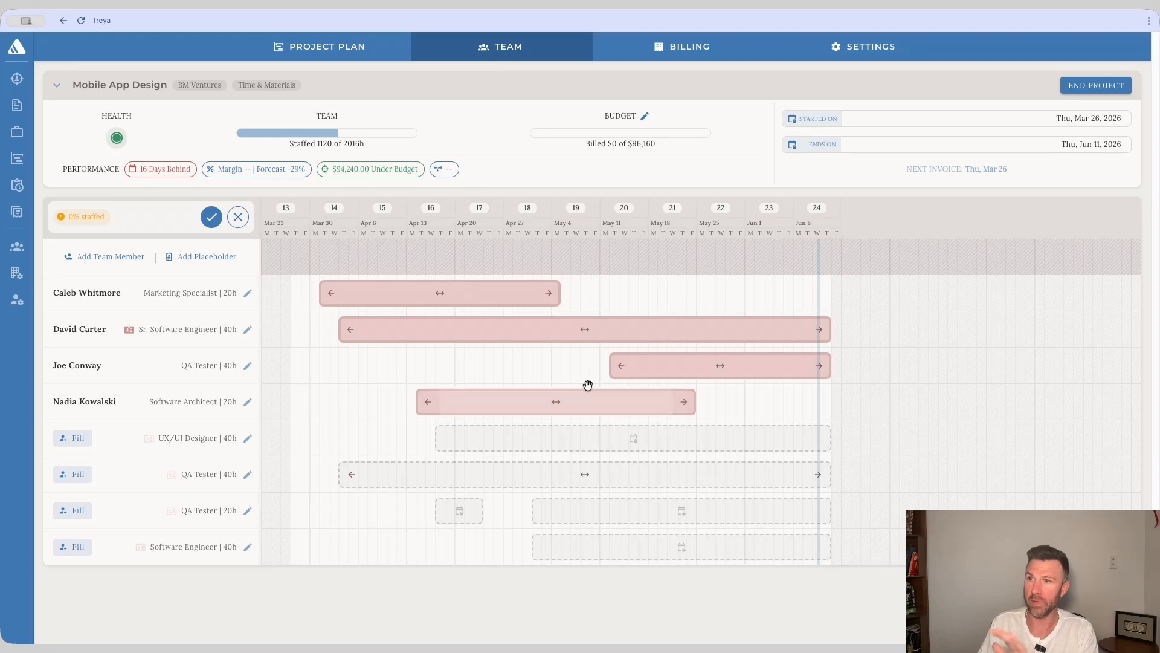
click(211, 216)
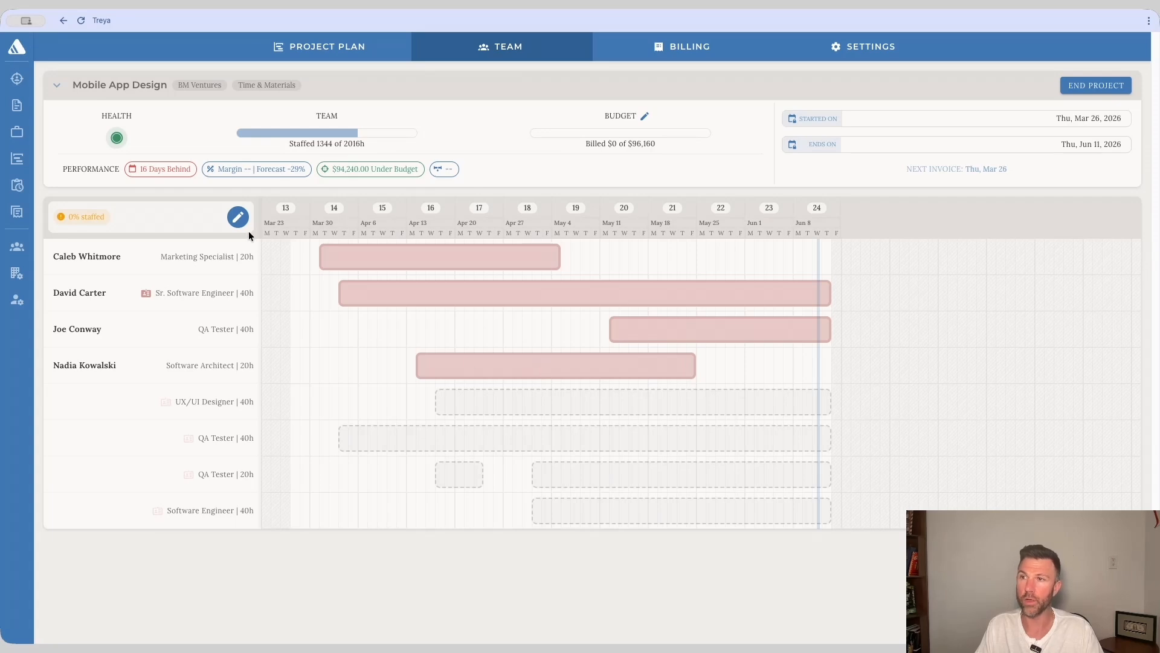
- Unassign the Software Architect from the project and save the team schedule
click(238, 217)
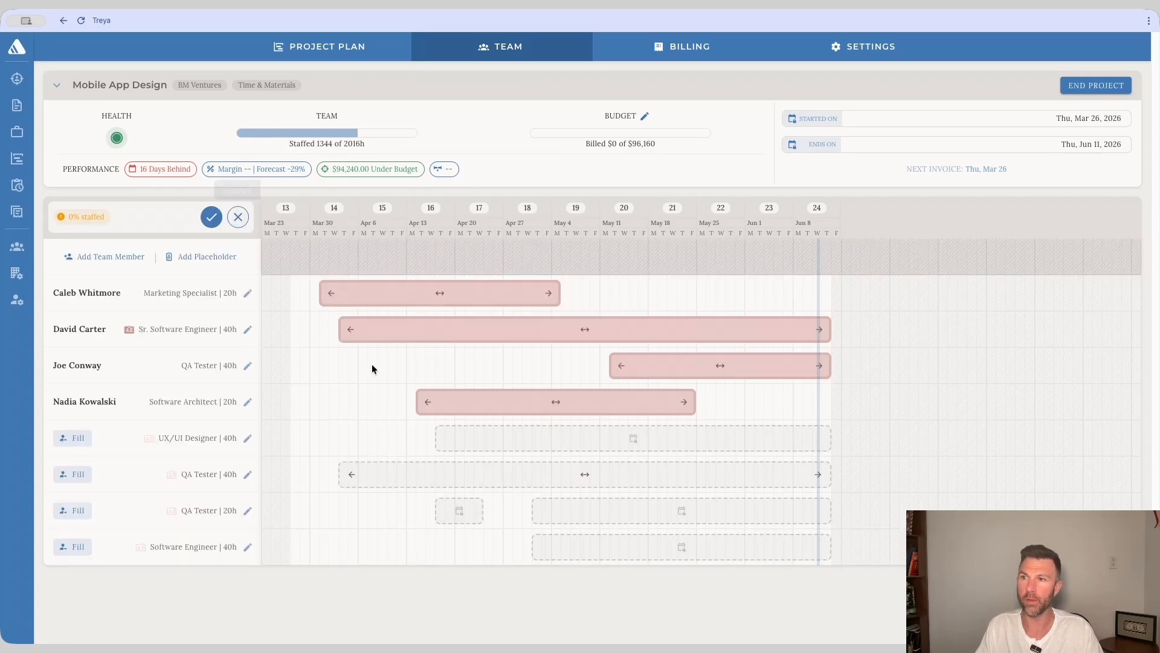
click(248, 403)
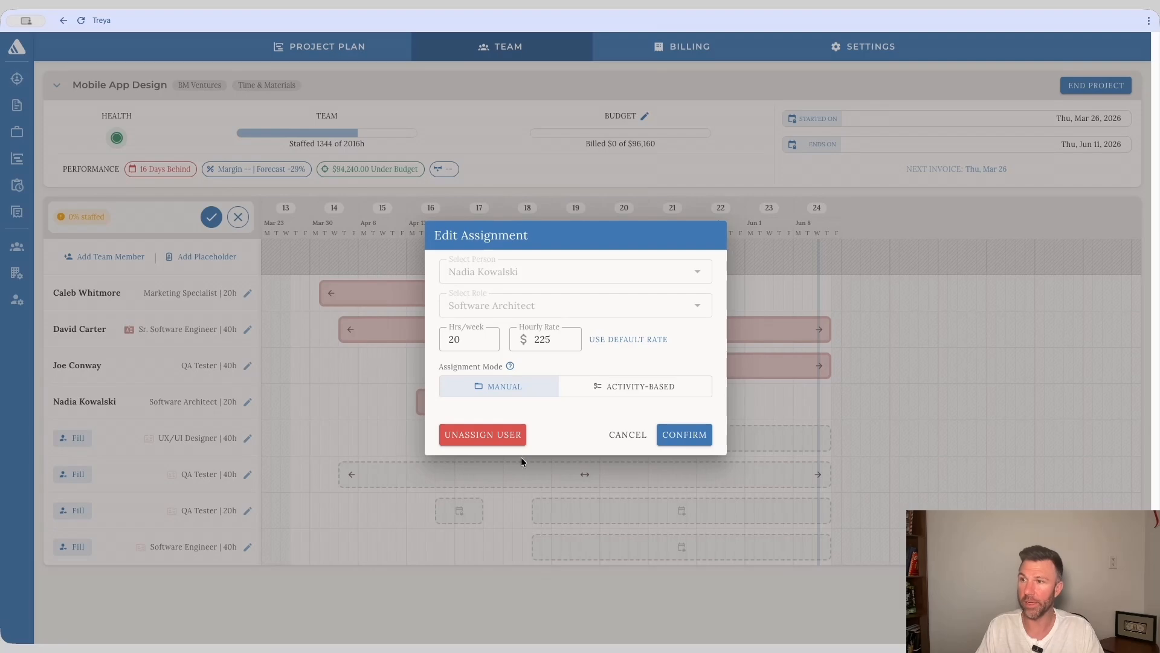
click(511, 445)
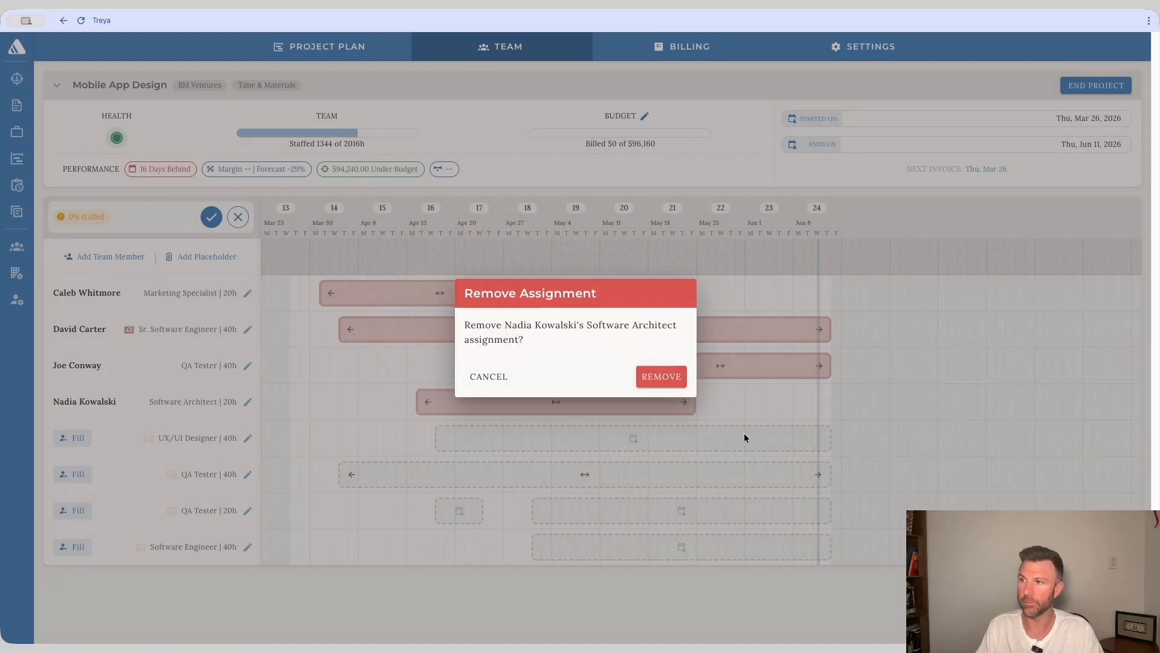
click(658, 372)
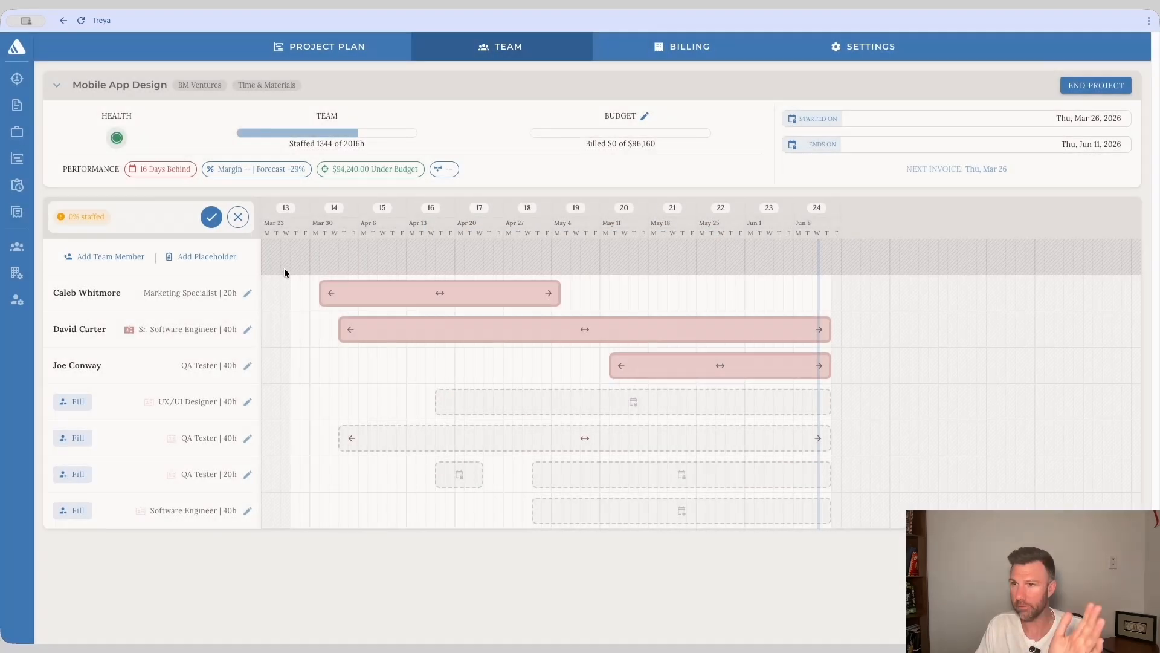
click(211, 217)
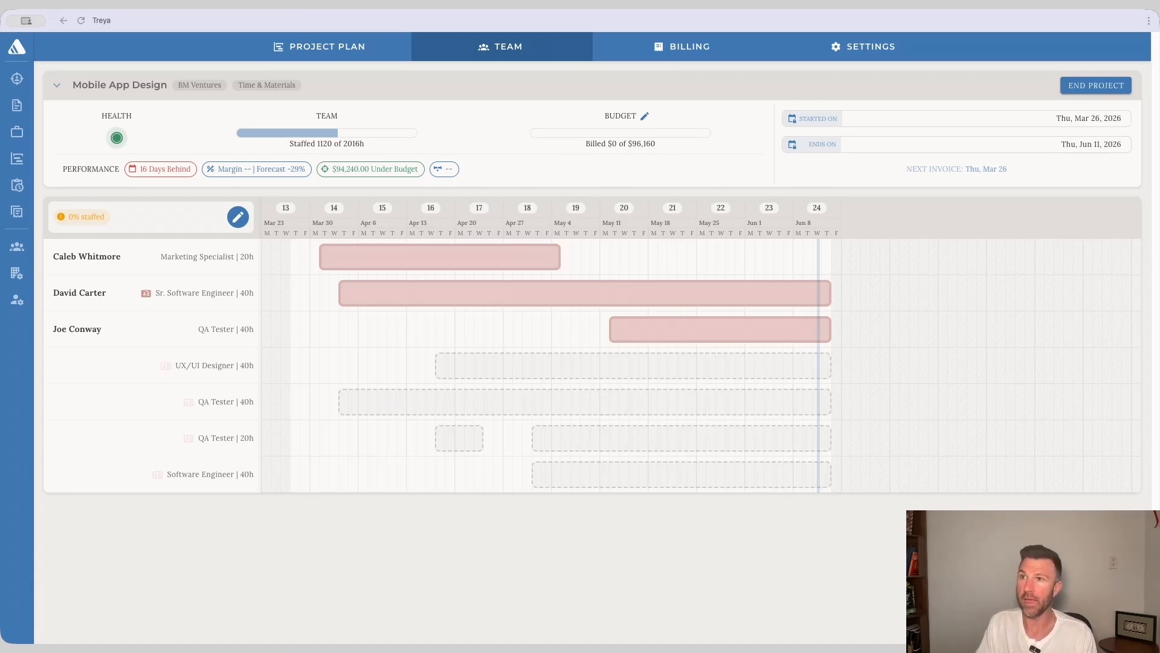
- Check the project plan's activities, and start a new assignment for the same team member with the Software Architect role
click(332, 48)
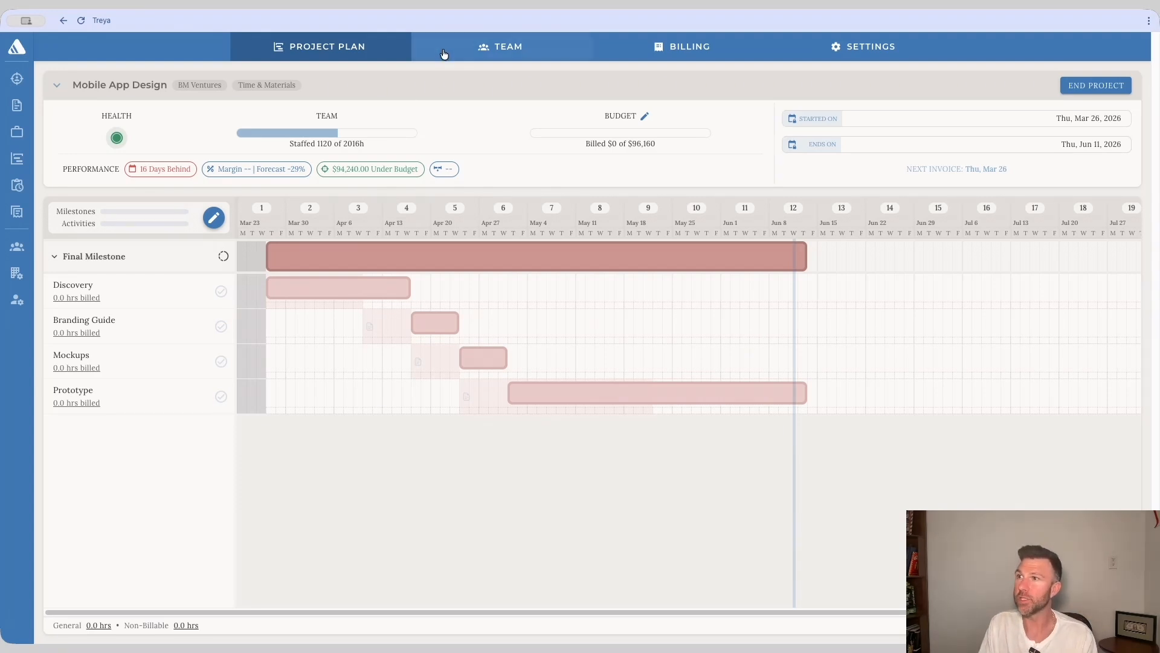
click(501, 46)
click(234, 216)
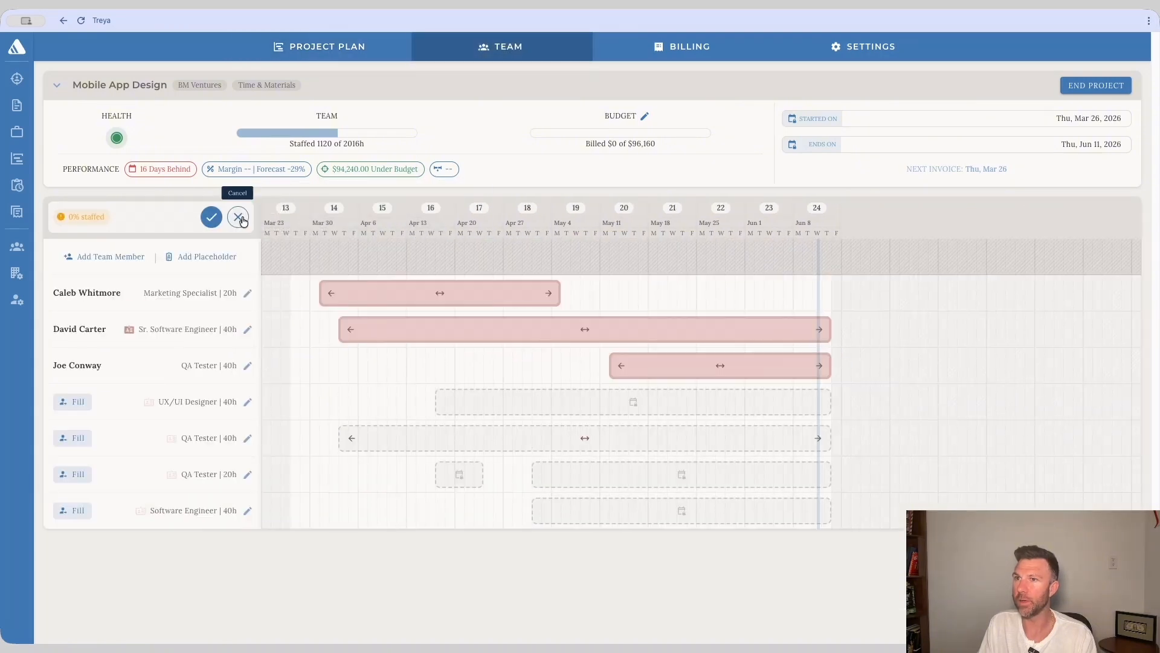
click(115, 256)
click(544, 239)
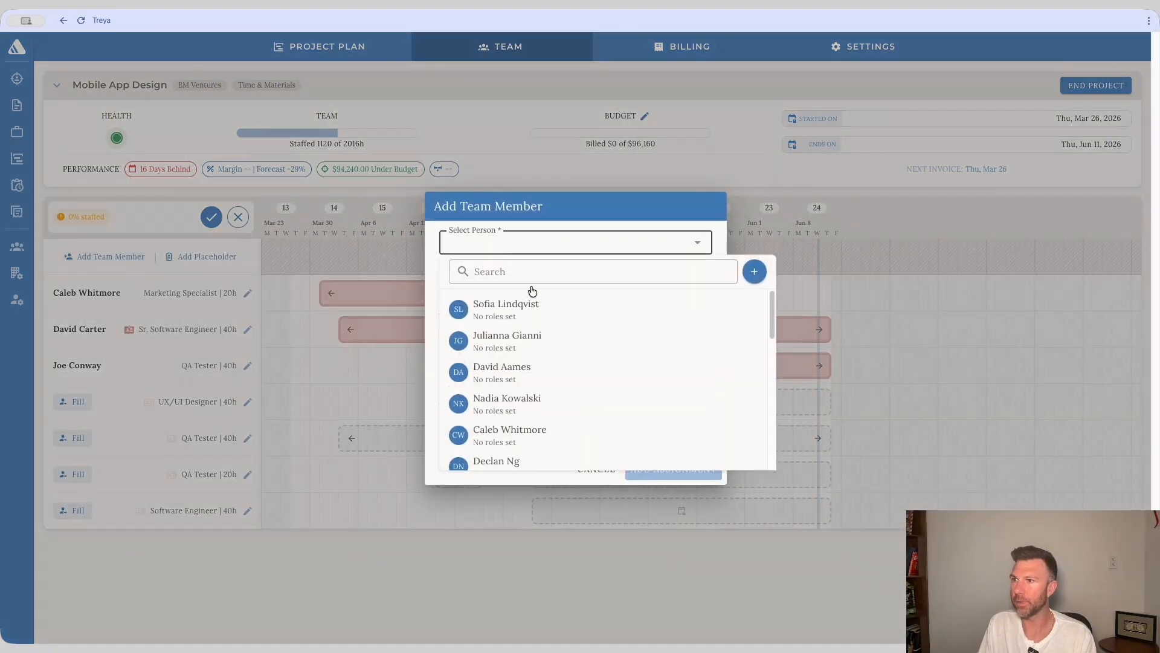
click(533, 400)
click(522, 342)
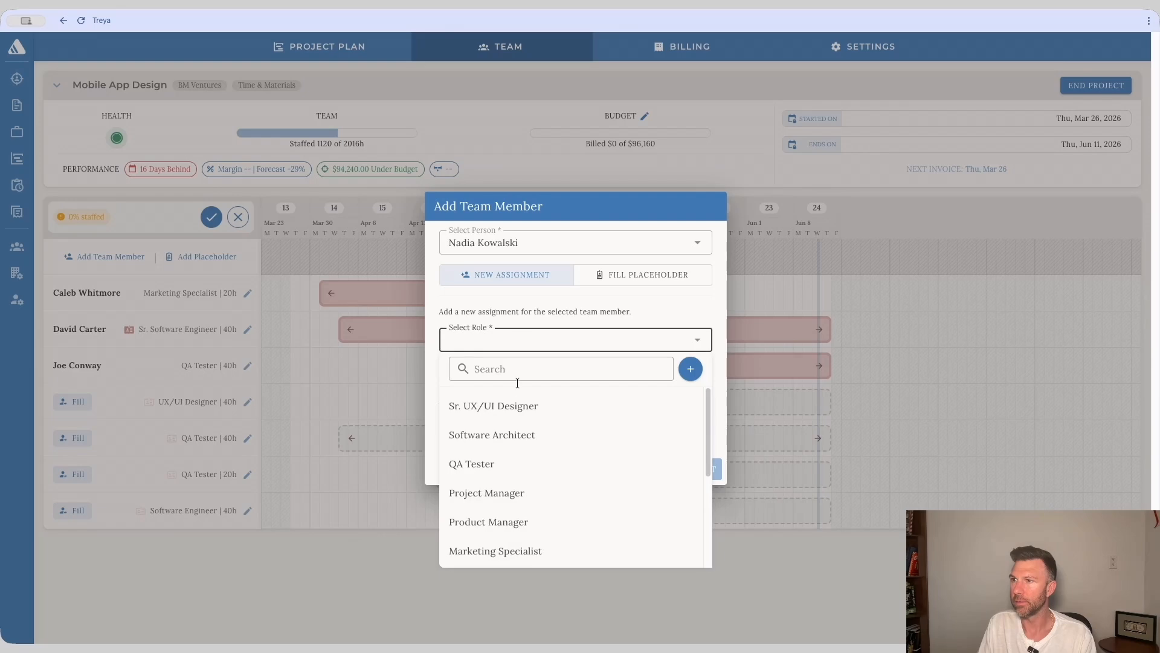
click(520, 430)
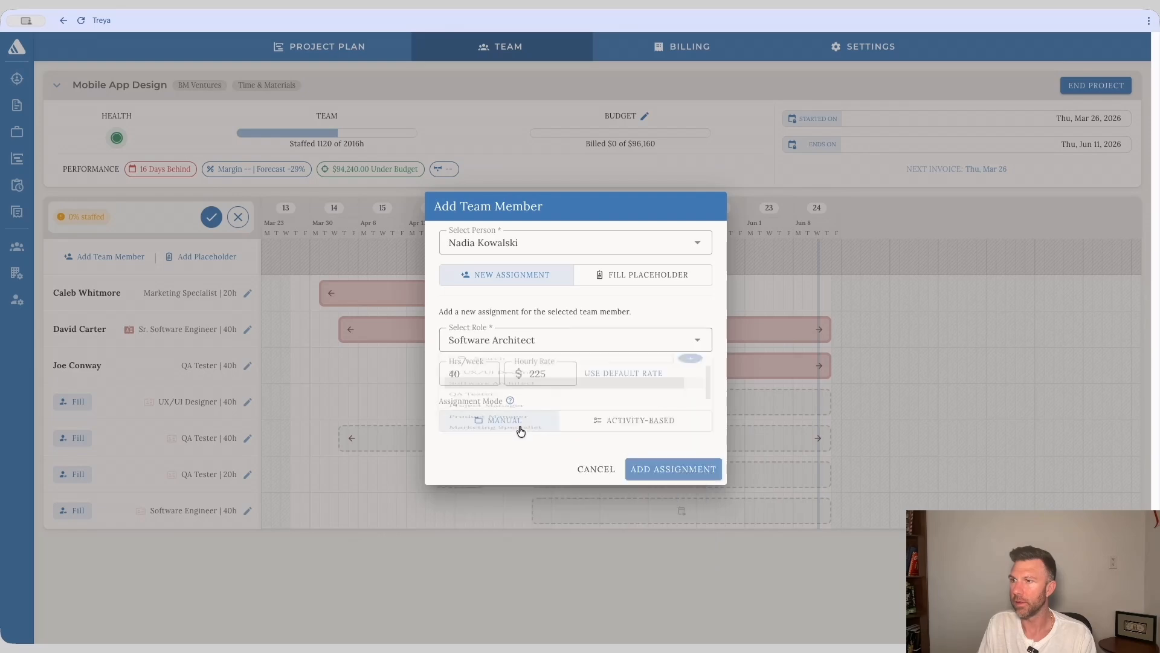
- Make the assignment activity-based on Discovery and Prototype, add it to the team and save the schedule
click(601, 424)
scroll(597, 422, down, 1)
scroll(579, 422, up, 1)
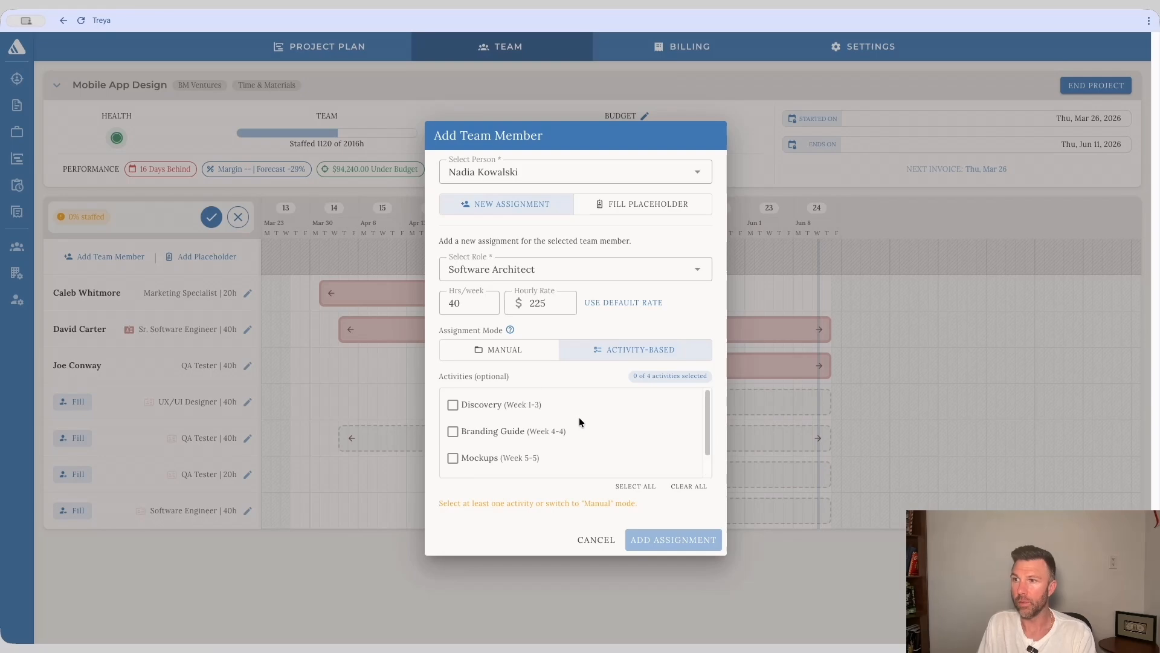
scroll(564, 412, down, 1)
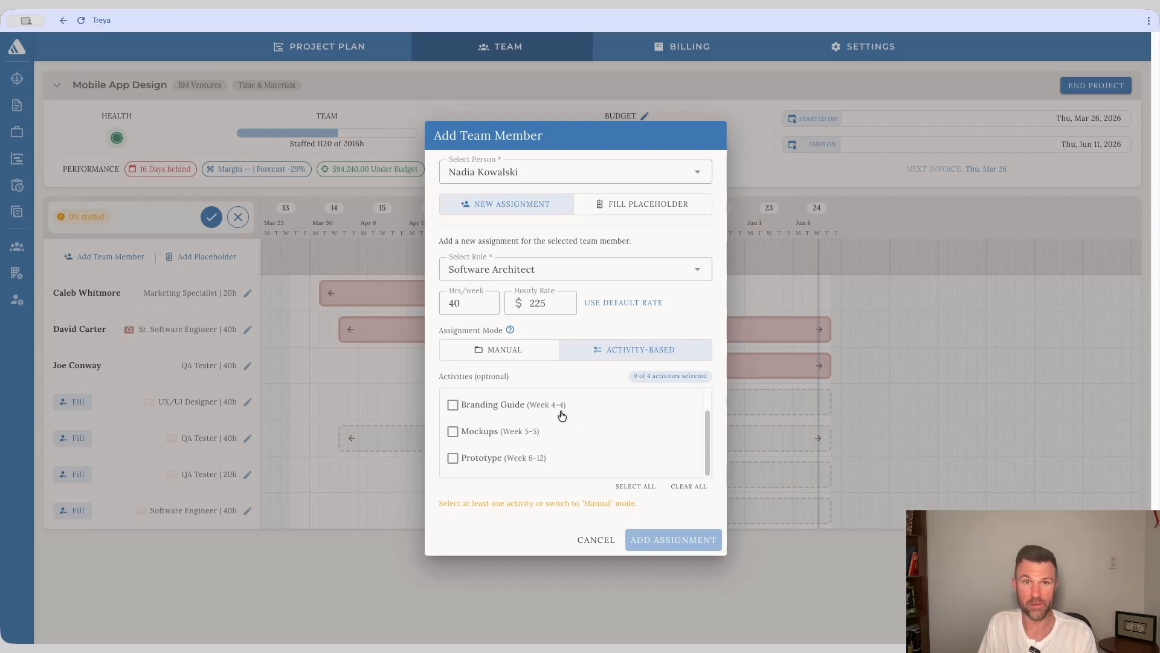
scroll(562, 415, up, 1)
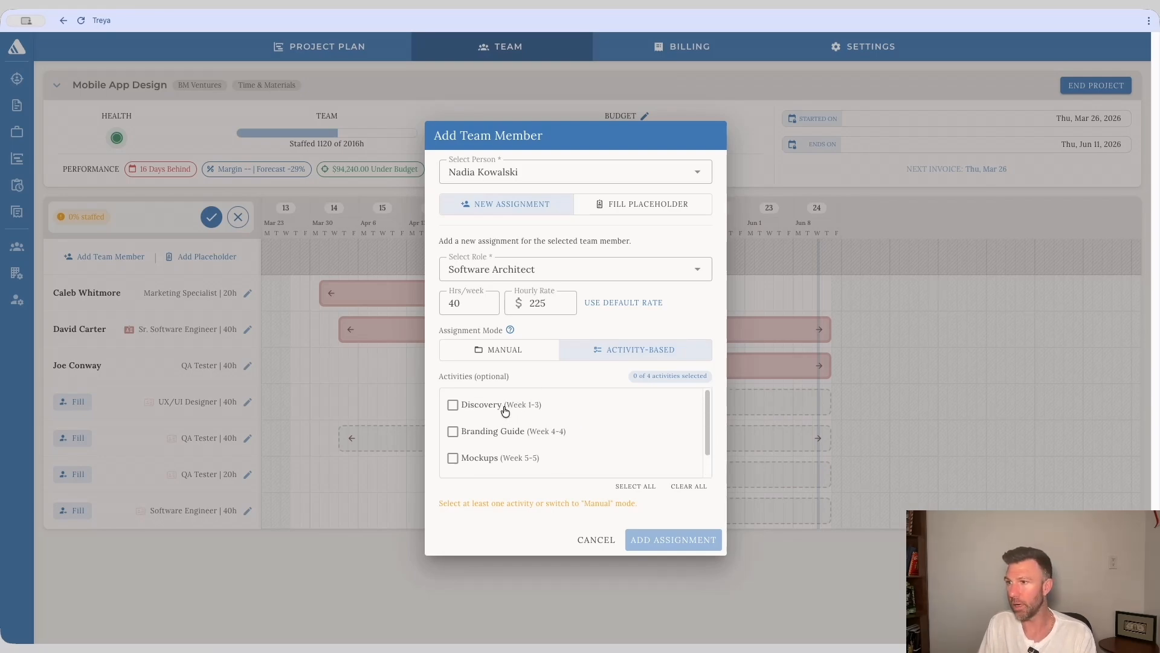
click(509, 407)
scroll(537, 422, down, 1)
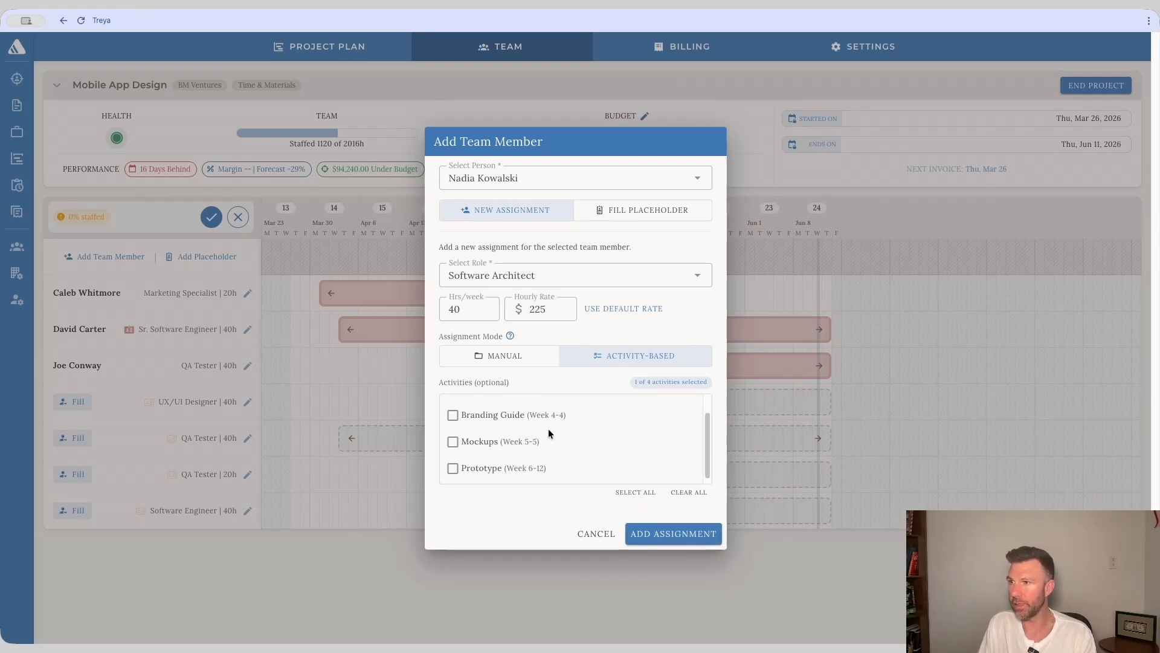
click(522, 463)
click(664, 535)
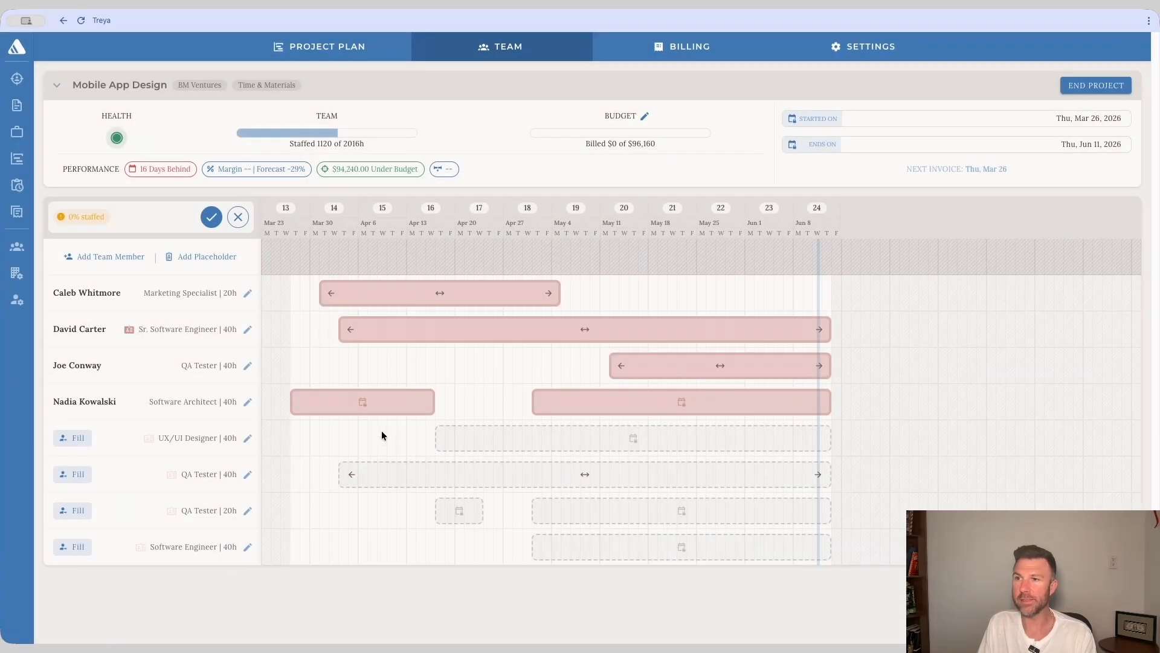
click(206, 218)
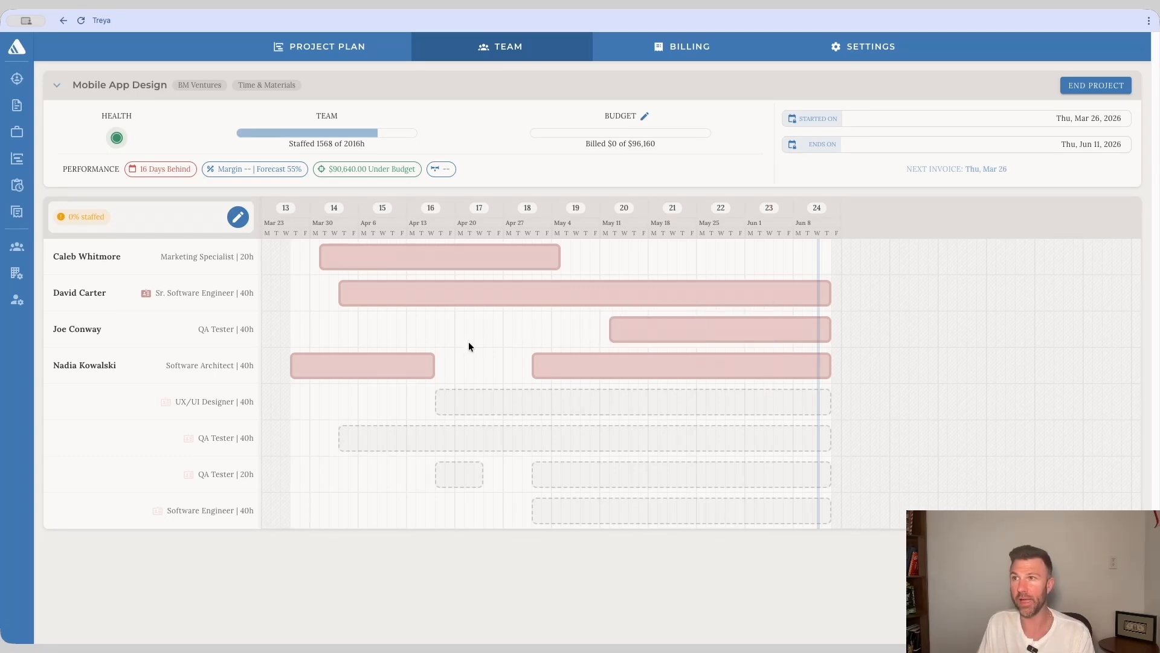
- Shorten the Discovery activity in the project plan to end about April 8, save it and reopen the team schedule
click(300, 48)
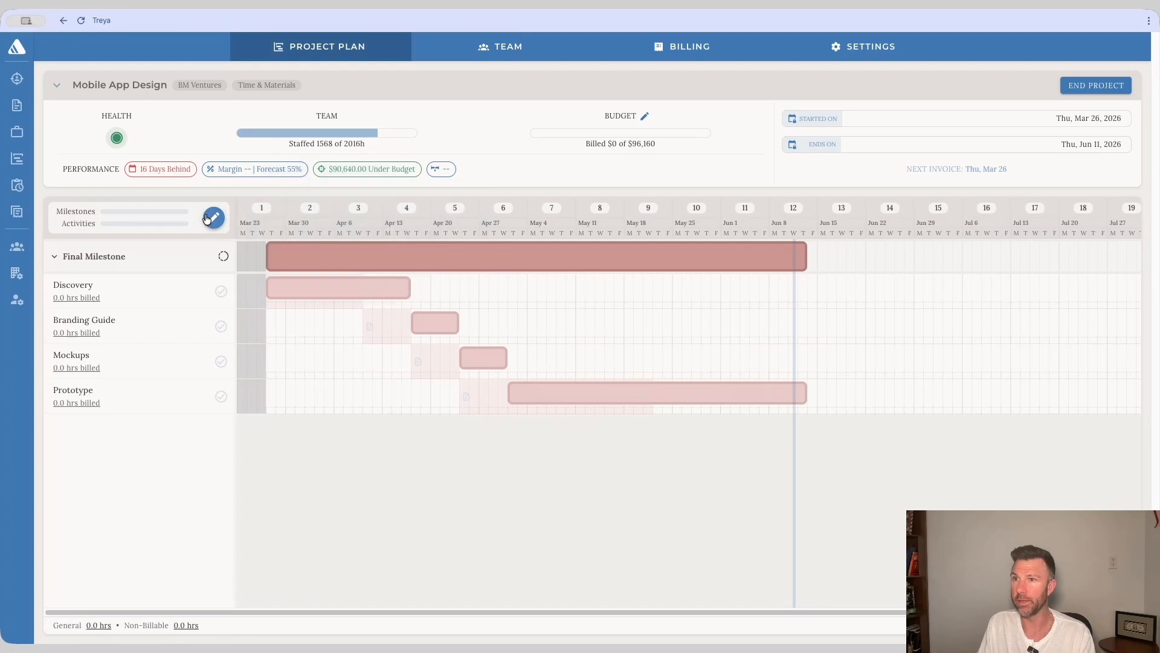
click(212, 218)
drag(397, 288, 349, 288)
click(187, 217)
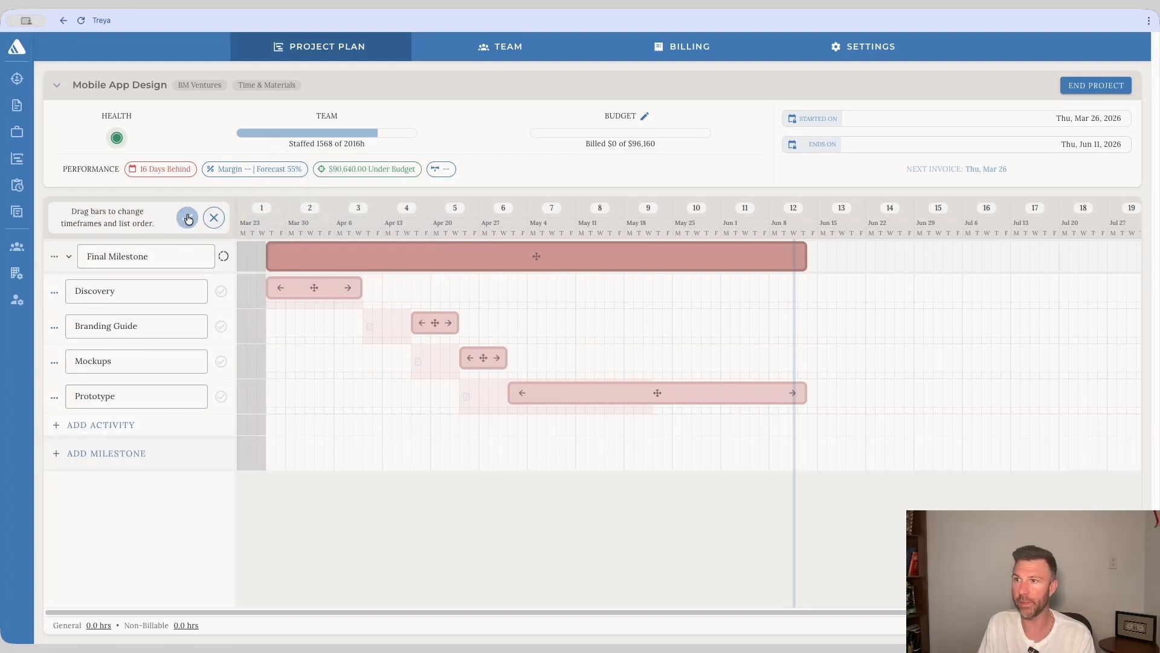
click(523, 53)
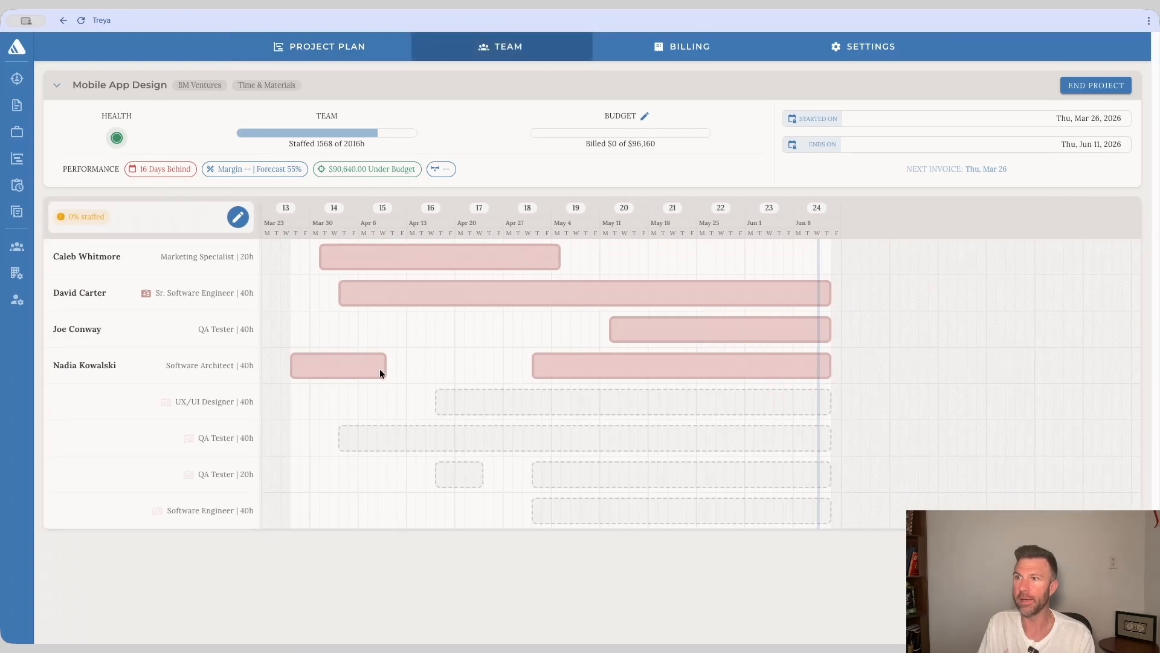
- Start a new team member assignment for the person already staffed on the project as a 40-hour QA Tester
mouse_move(377, 370)
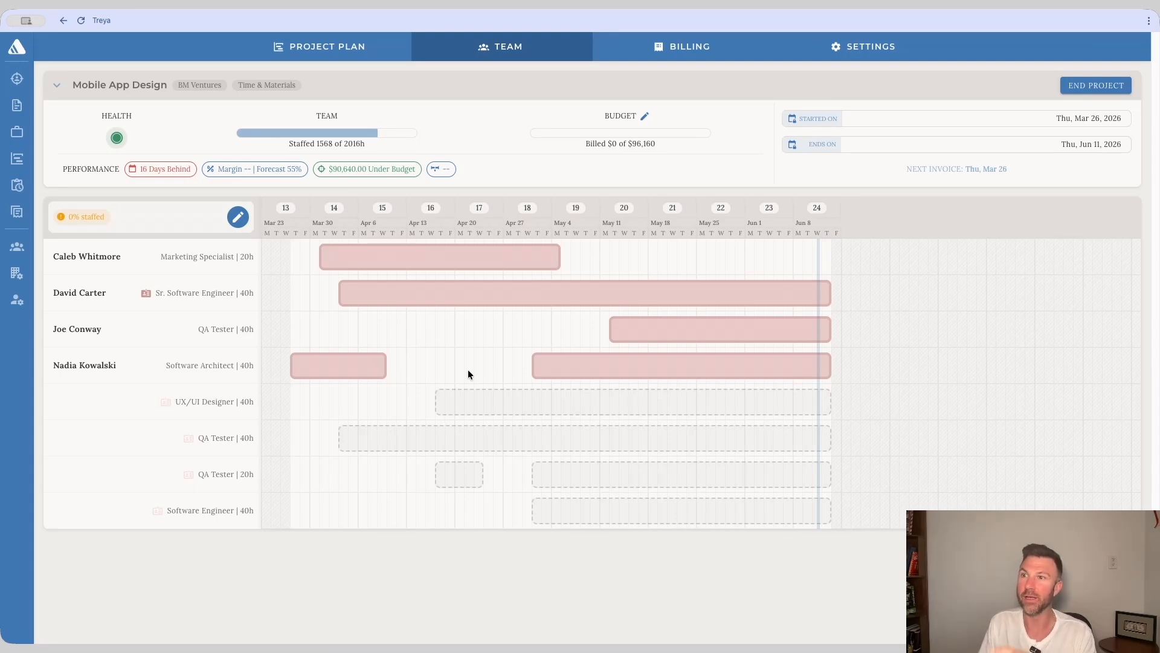
click(237, 217)
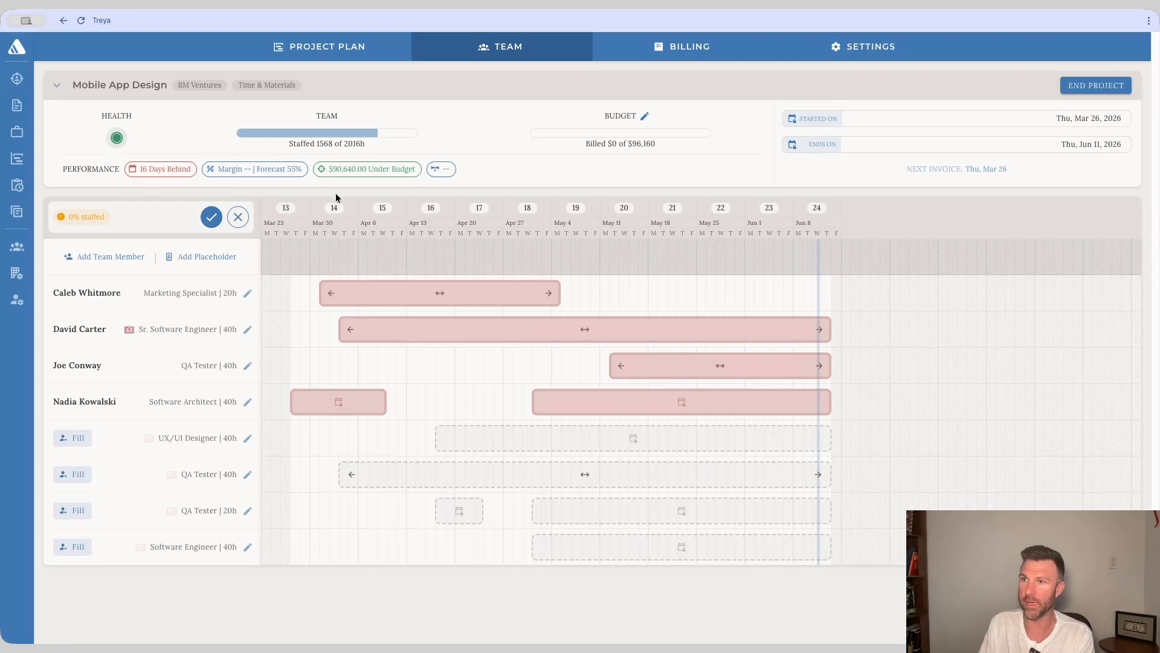
click(129, 262)
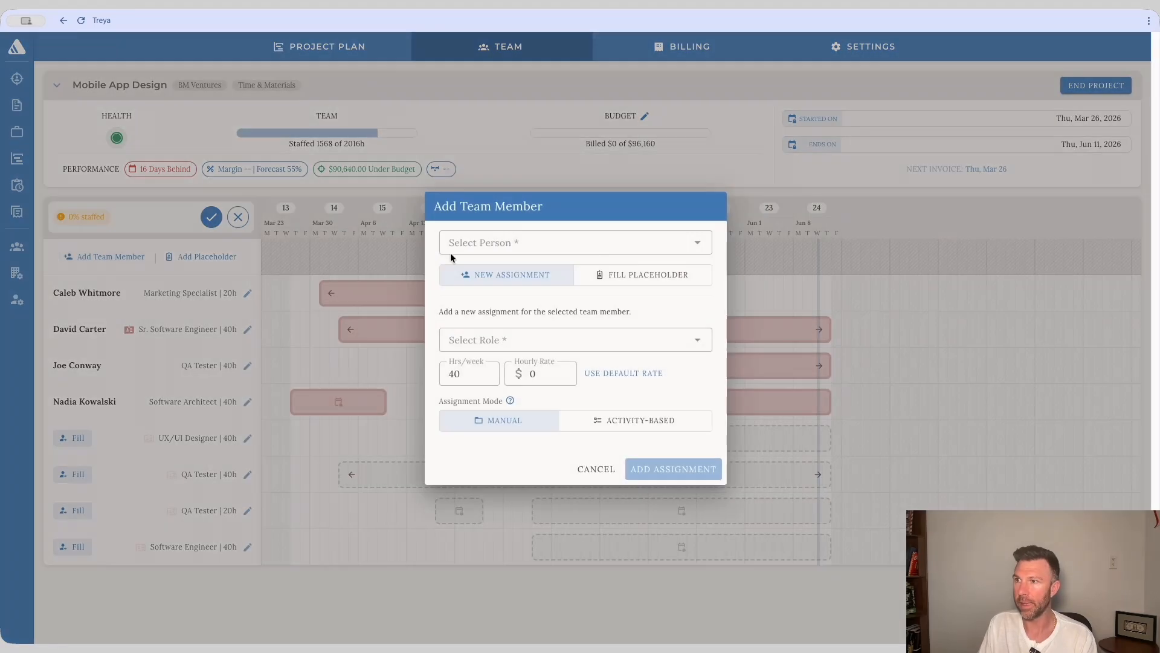
click(450, 245)
scroll(523, 394, down, 3)
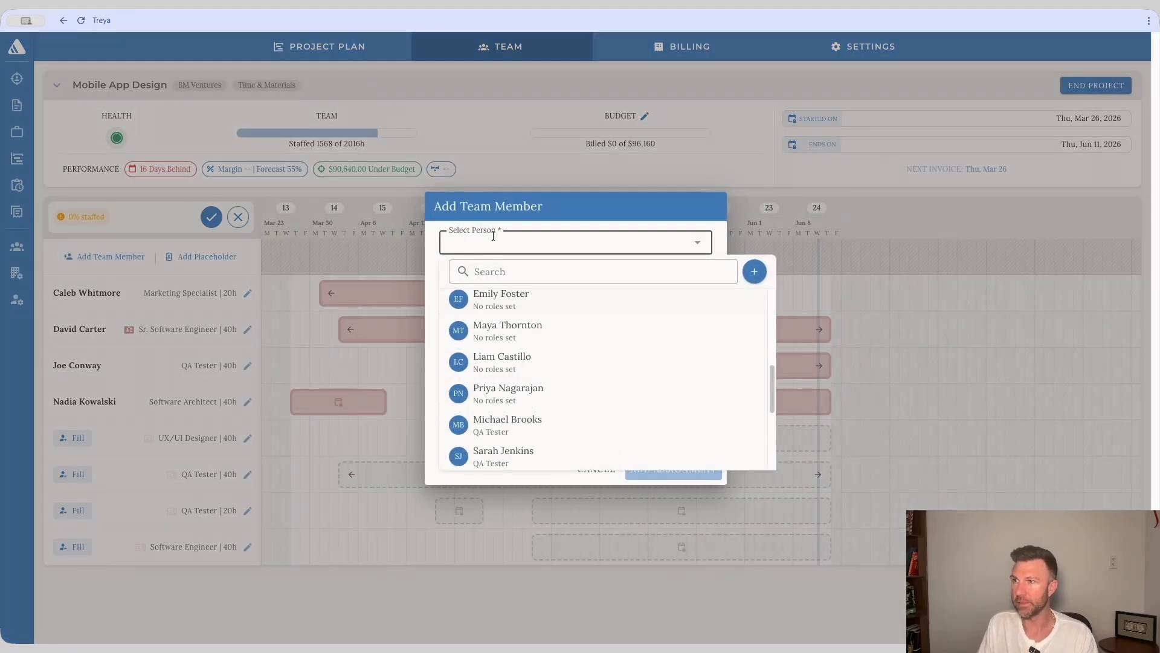
click(511, 272)
text(con)
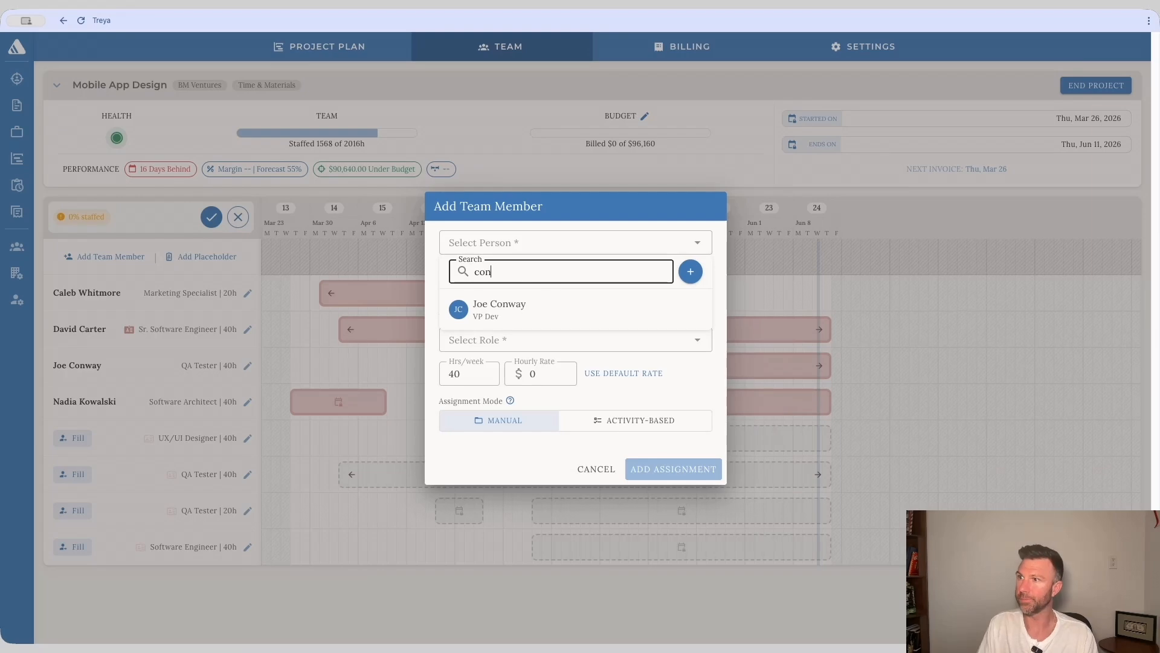
click(499, 307)
- Add the assignment with the Project Manager role, shorten it to end about April 10 and save the schedule
click(480, 339)
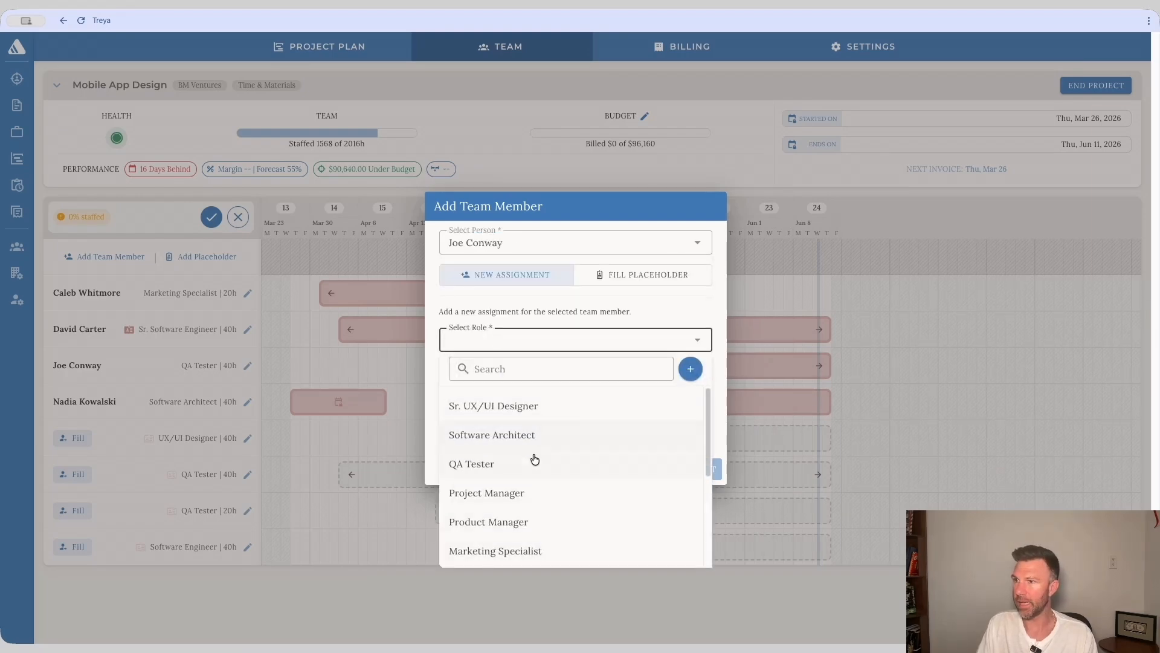
click(533, 493)
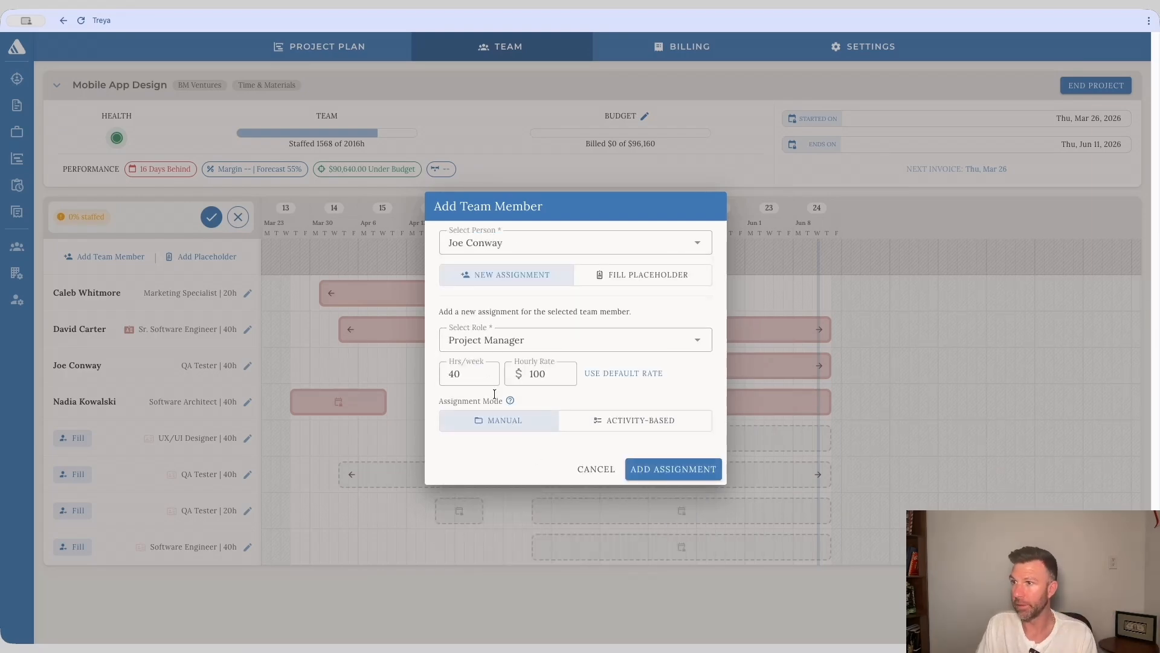
click(691, 467)
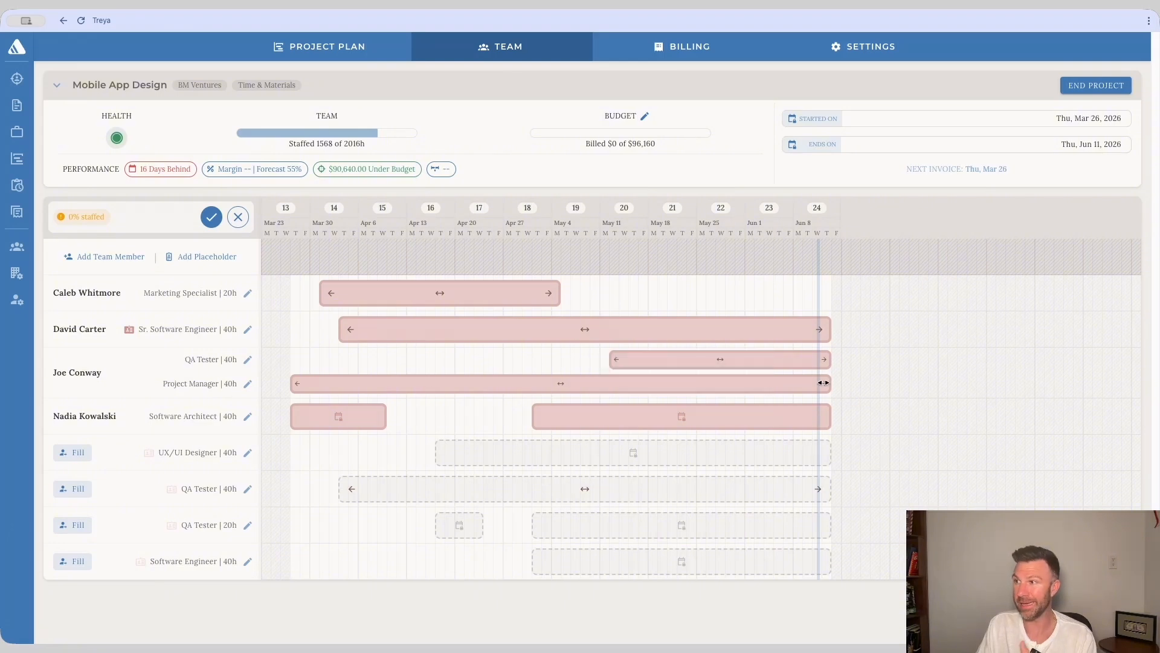
drag(822, 383, 402, 383)
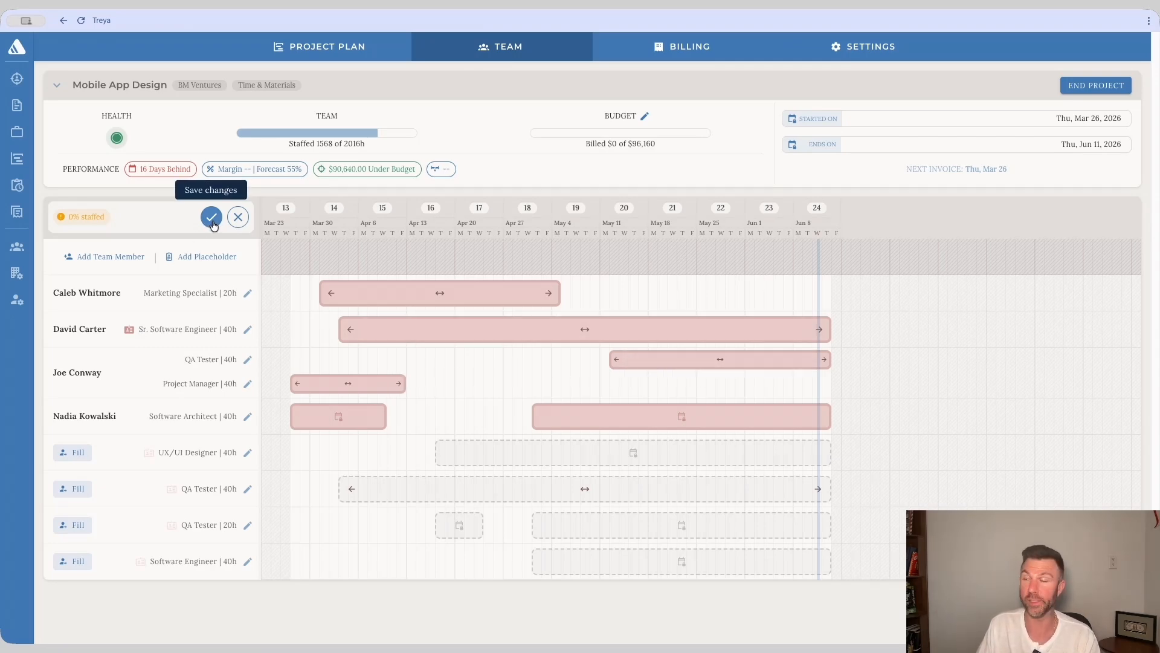
click(213, 225)
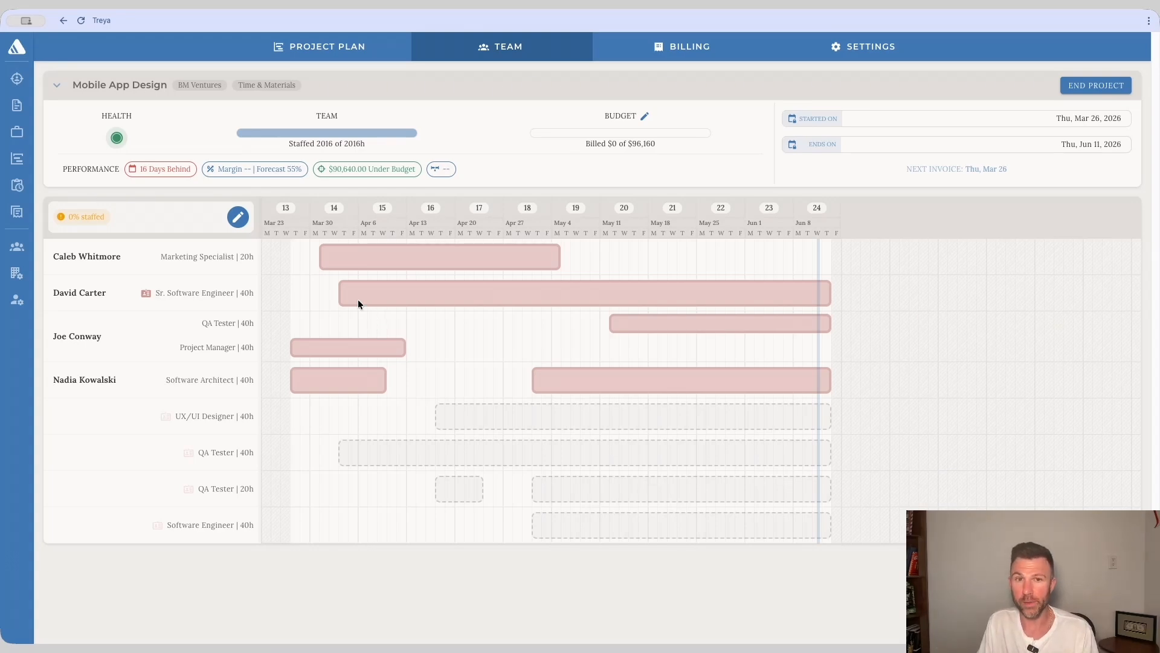
- Fill the 40-hour QA Tester placeholder with a new person and save the team schedule
click(238, 217)
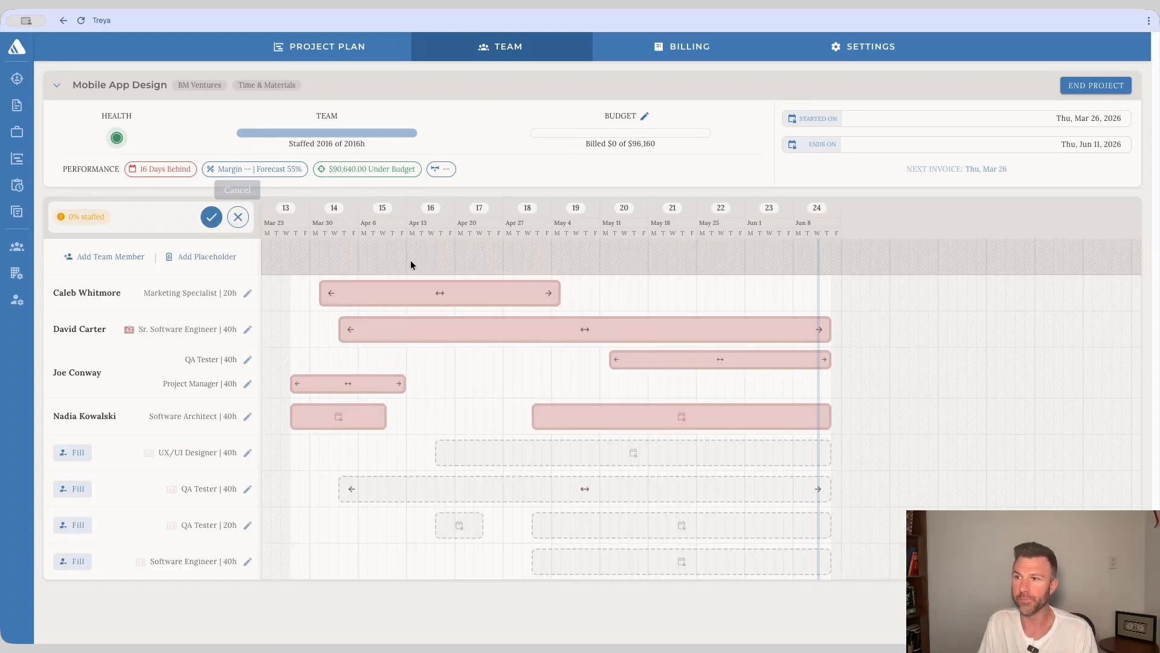
click(76, 493)
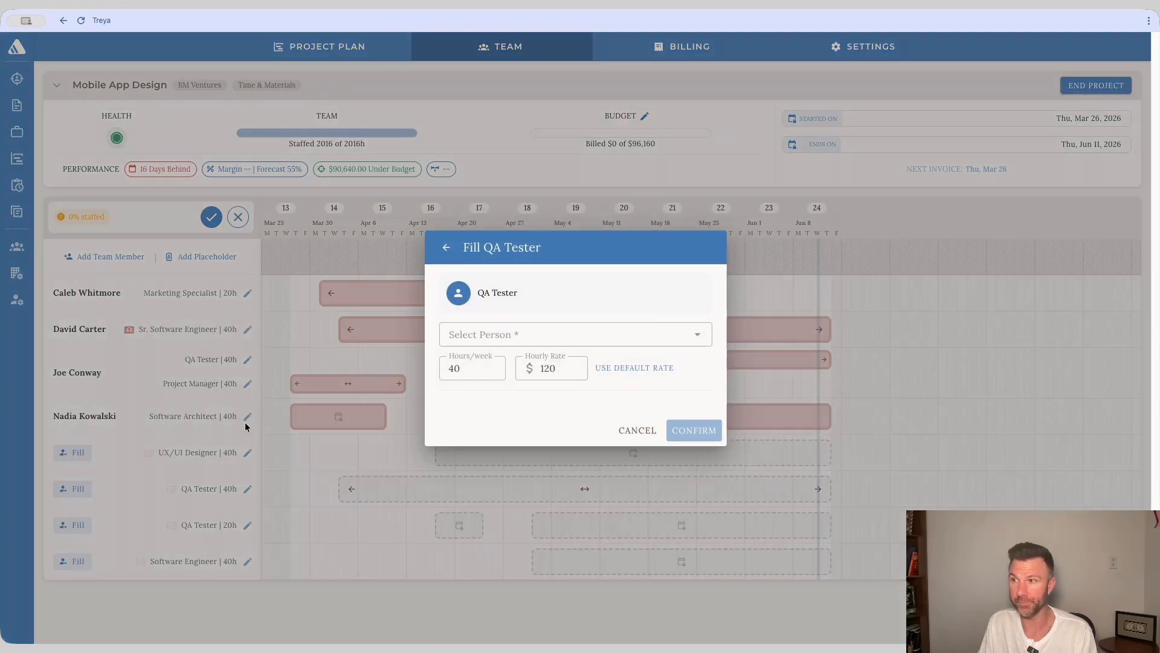
click(493, 334)
click(519, 397)
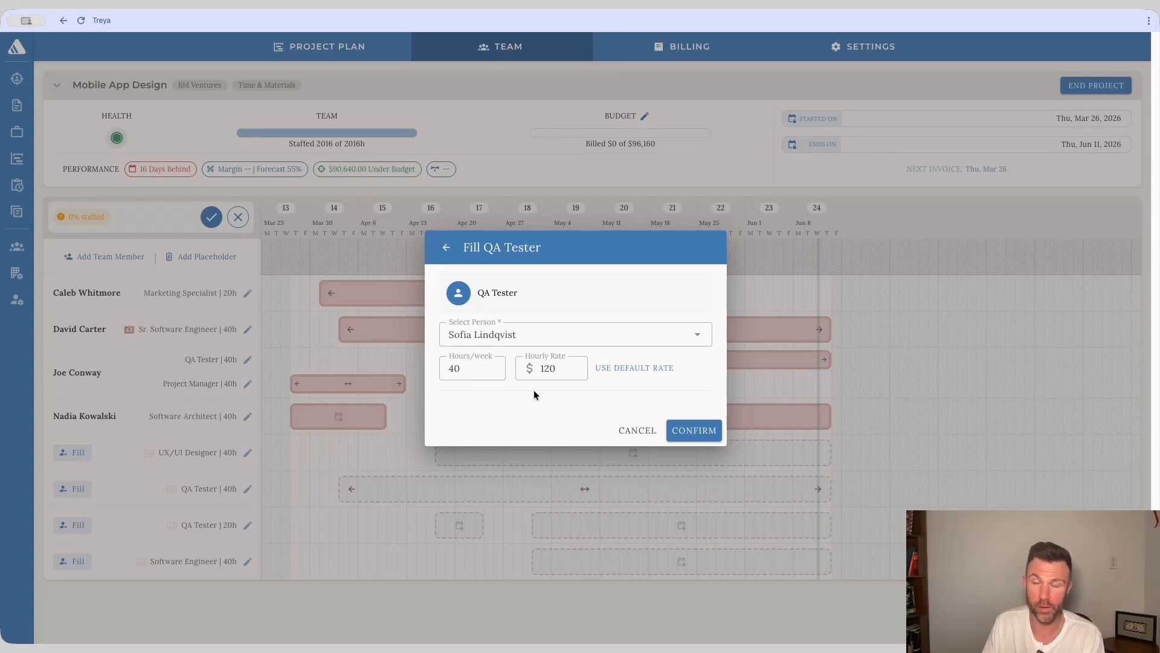
click(689, 430)
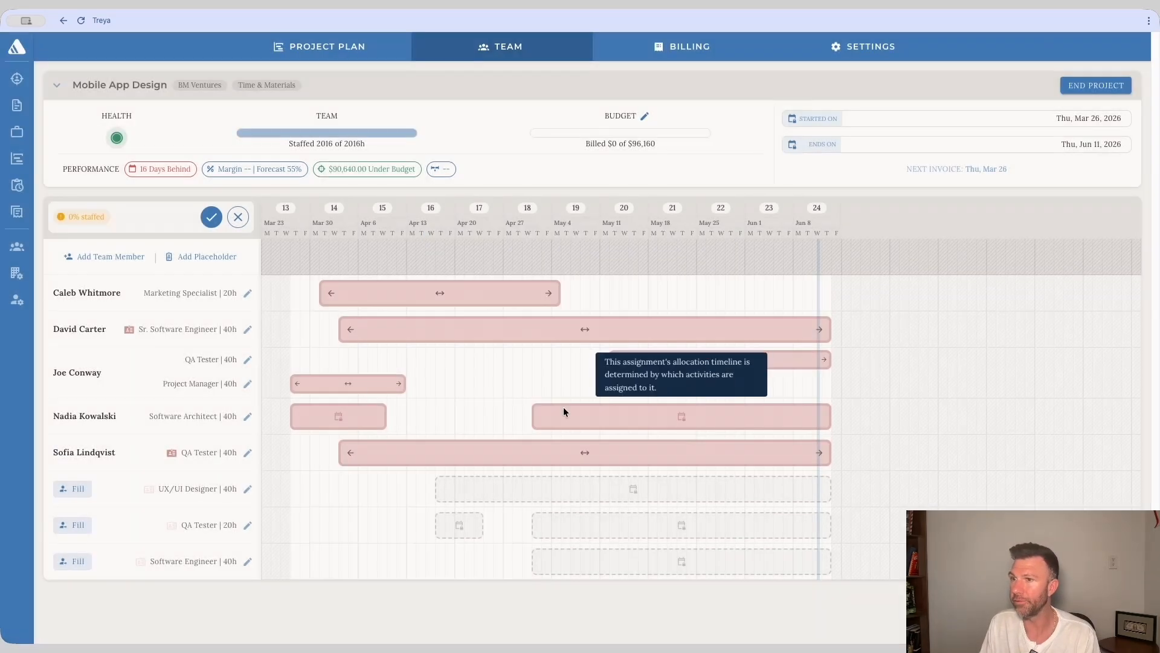
click(211, 217)
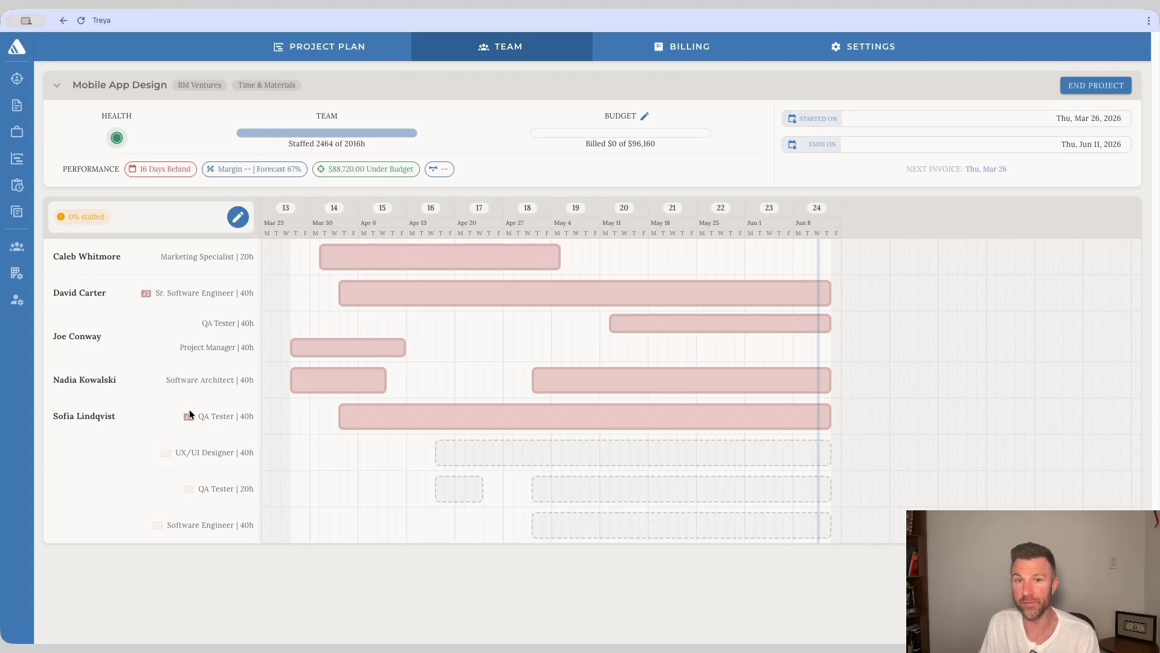
- Unassign the person who filled the 40-hour QA Tester placeholder
click(236, 213)
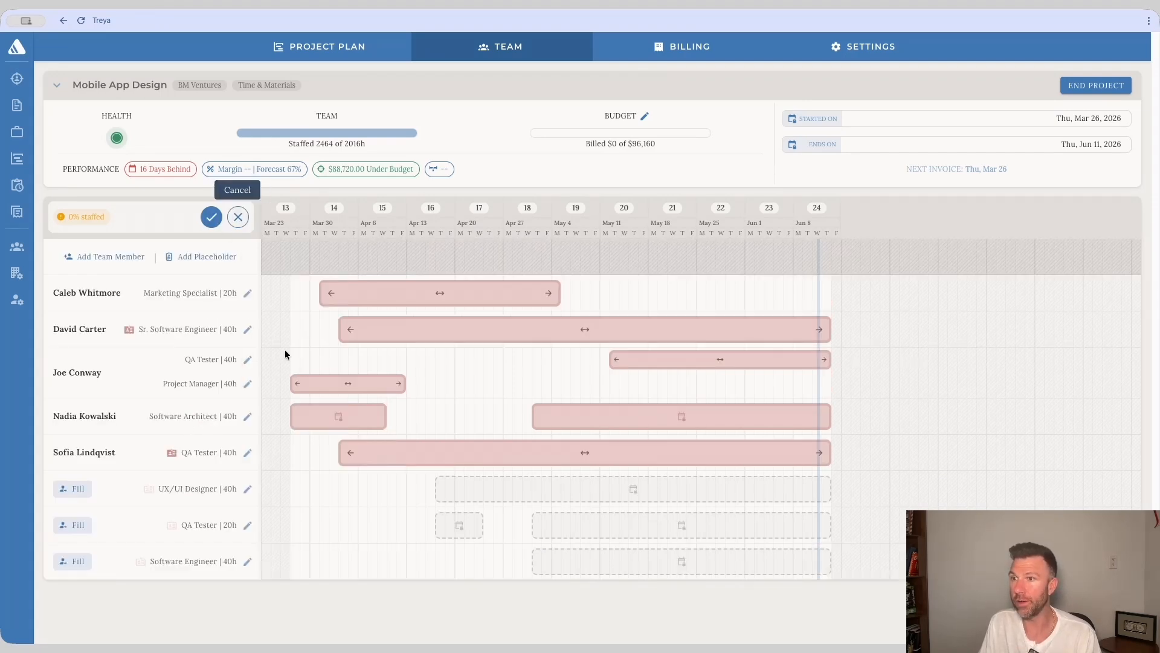
click(248, 453)
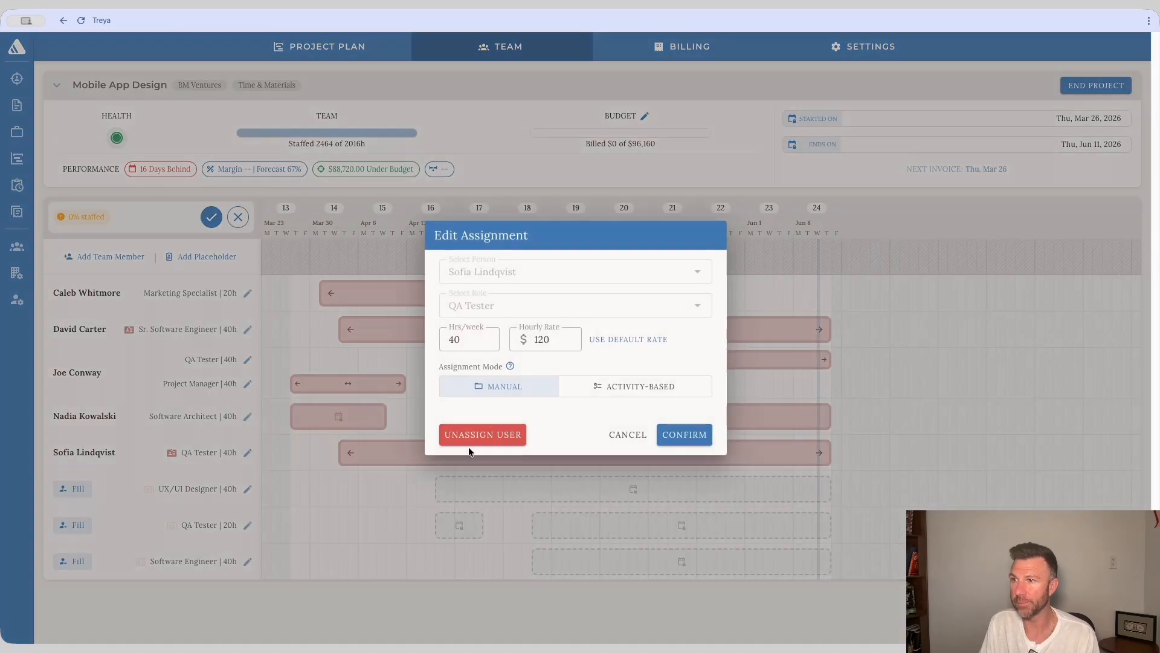
click(469, 432)
click(661, 378)
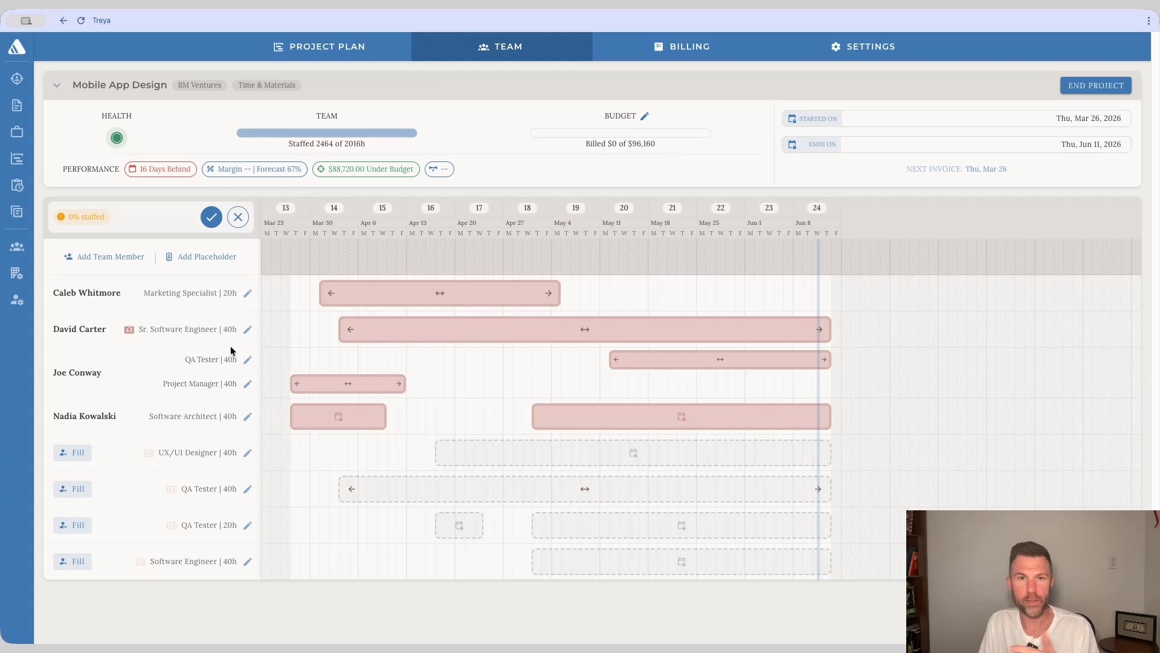
click(193, 260)
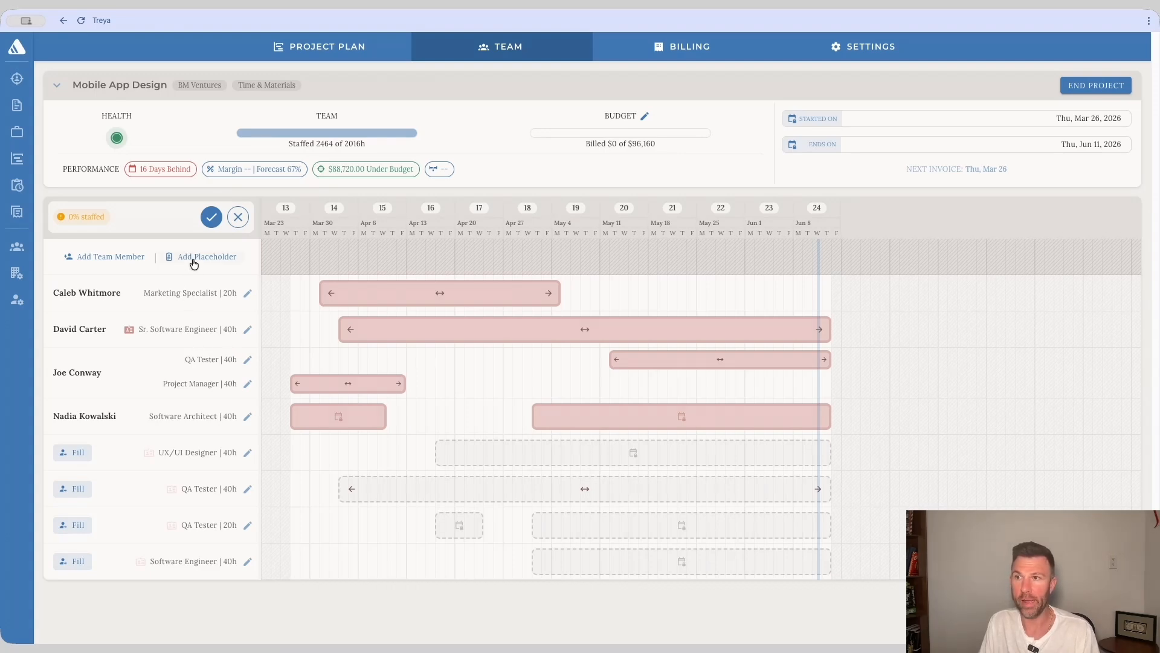
click(475, 303)
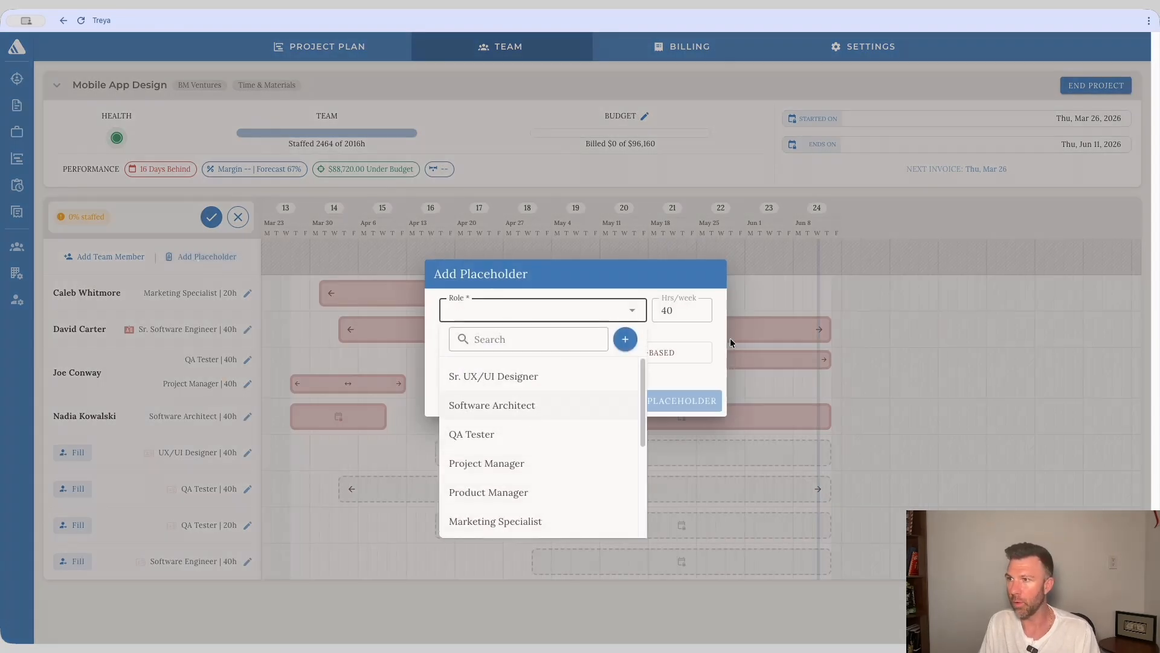
click(671, 285)
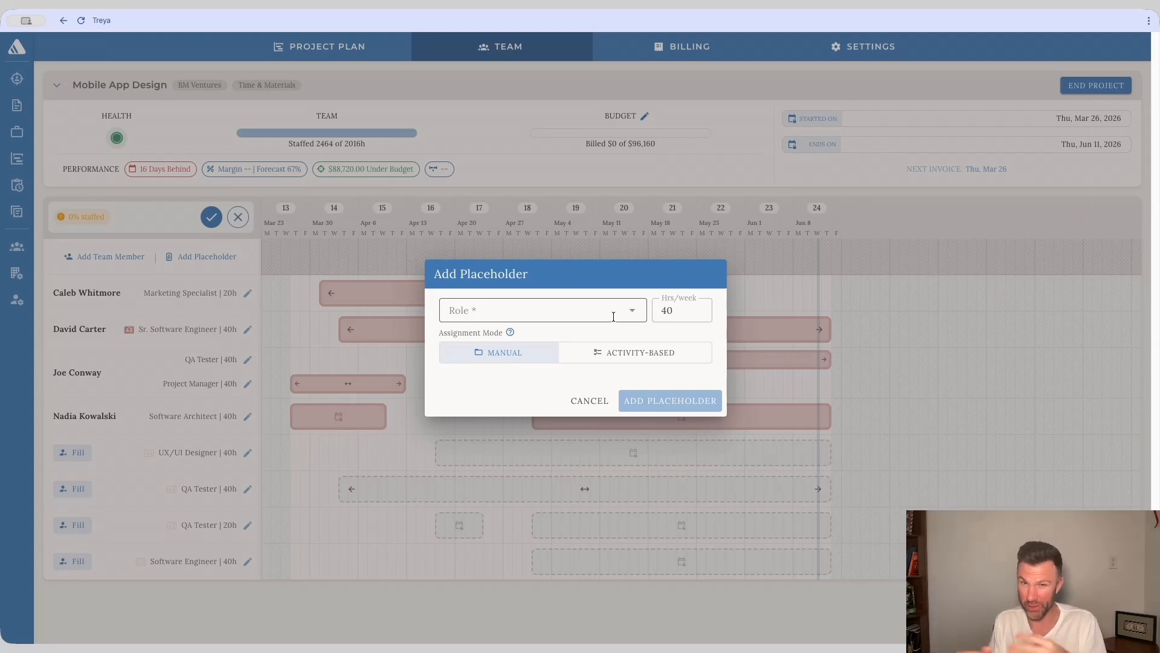
click(589, 400)
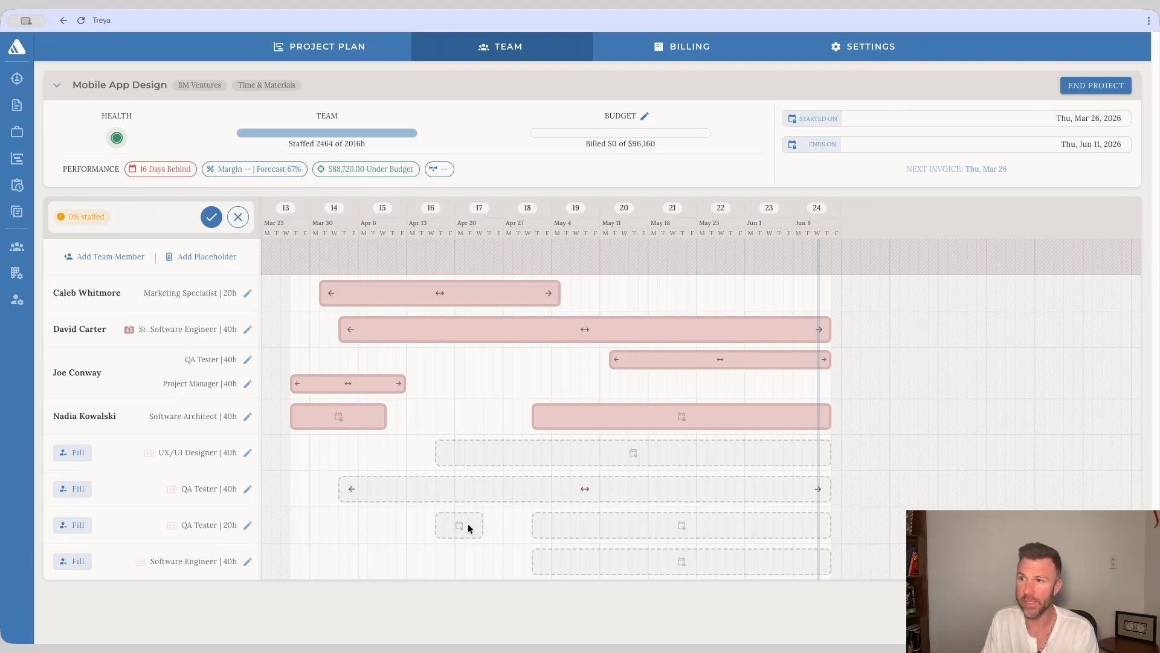
- Fill the 20-hour QA Tester placeholder with the person just unassigned, for the Branding Guide activity only, leaving out Prototype
click(79, 525)
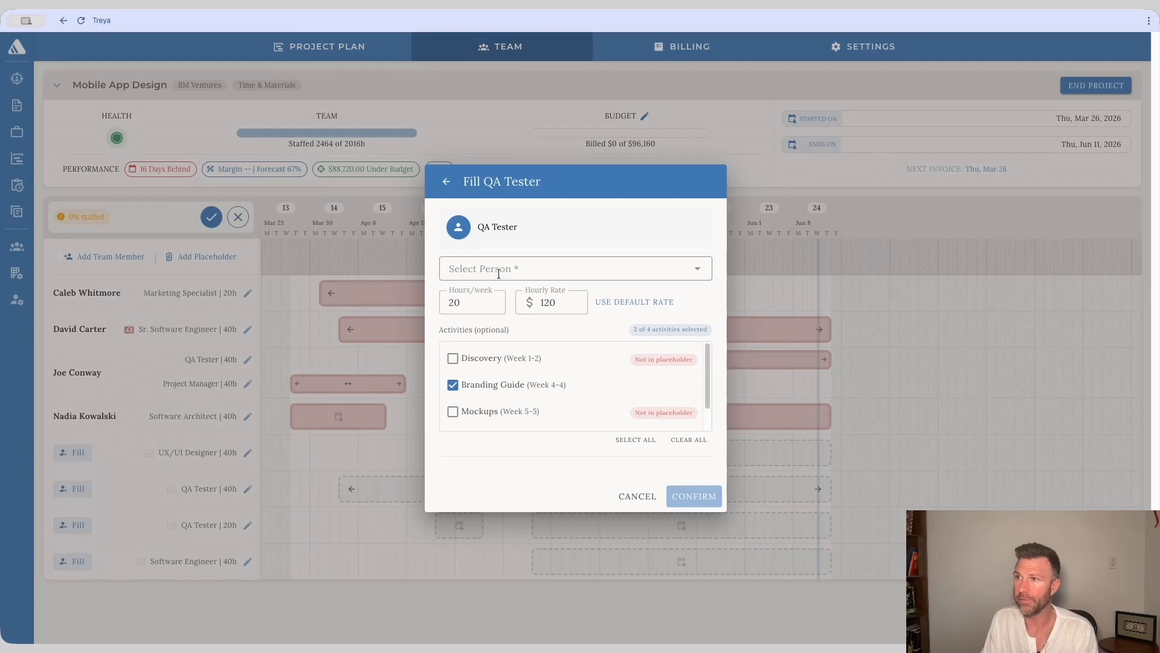
click(532, 270)
click(537, 342)
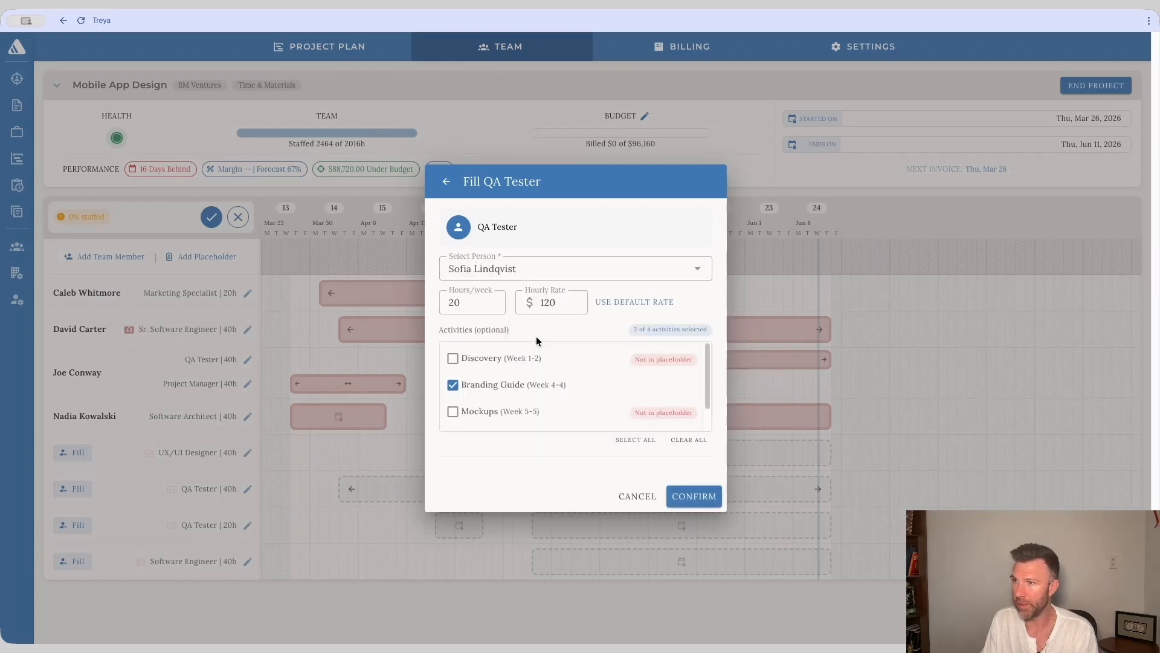
scroll(559, 402, down, 2)
scroll(560, 391, up, 2)
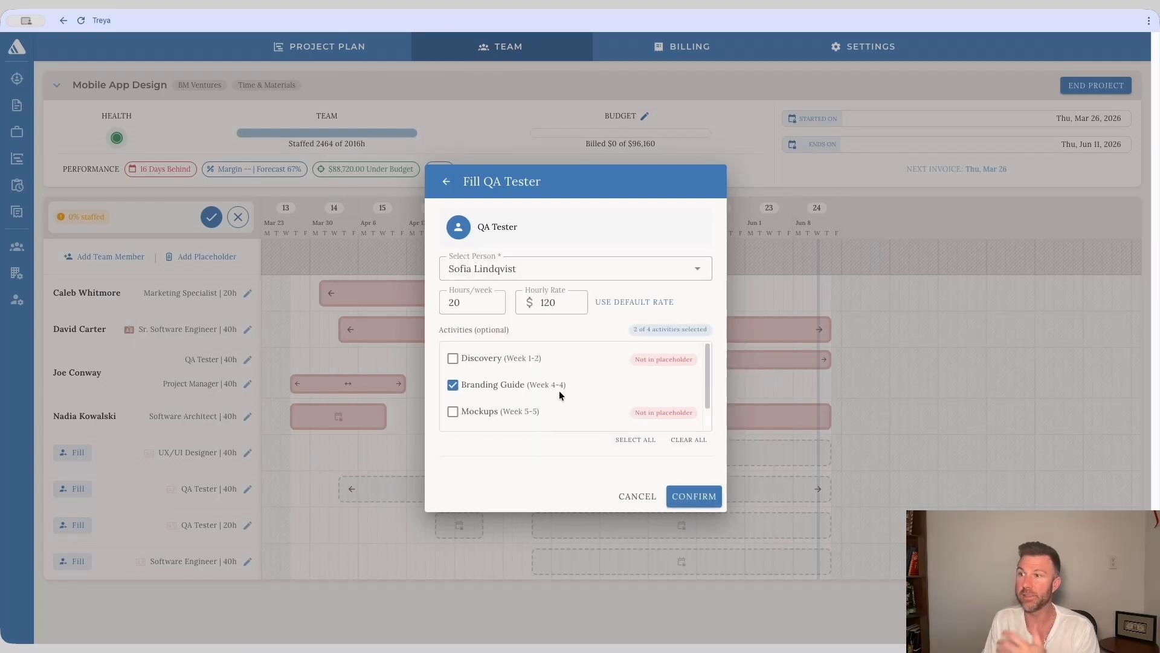
scroll(559, 390, down, 1)
scroll(560, 393, down, 1)
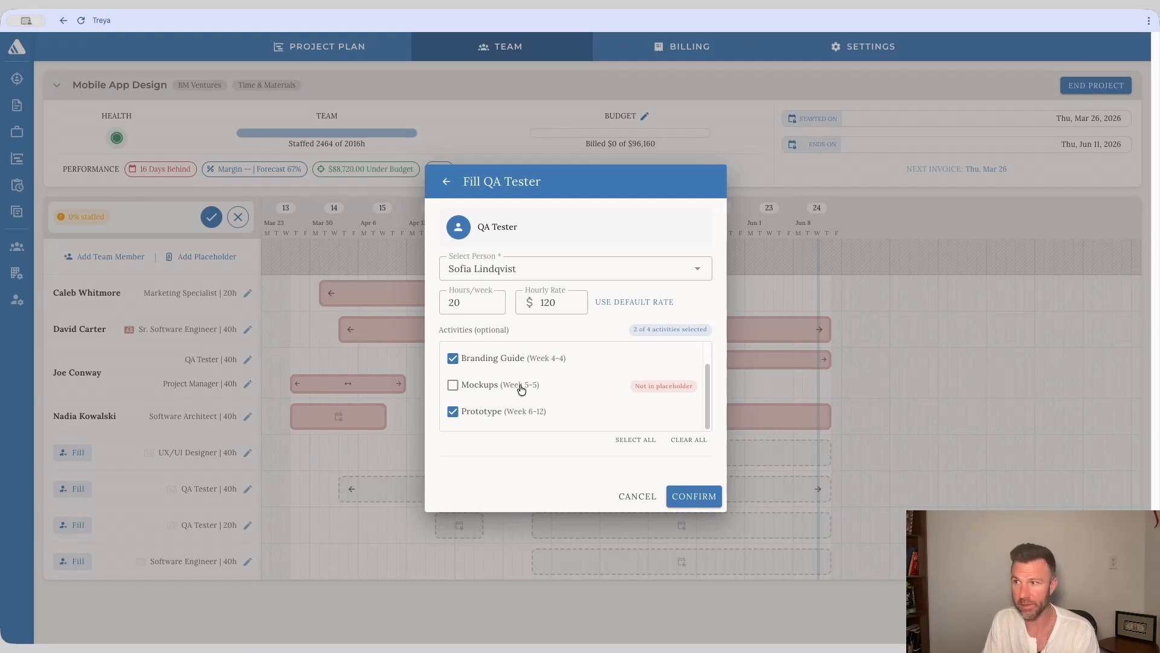
scroll(518, 387, up, 1)
scroll(521, 392, down, 1)
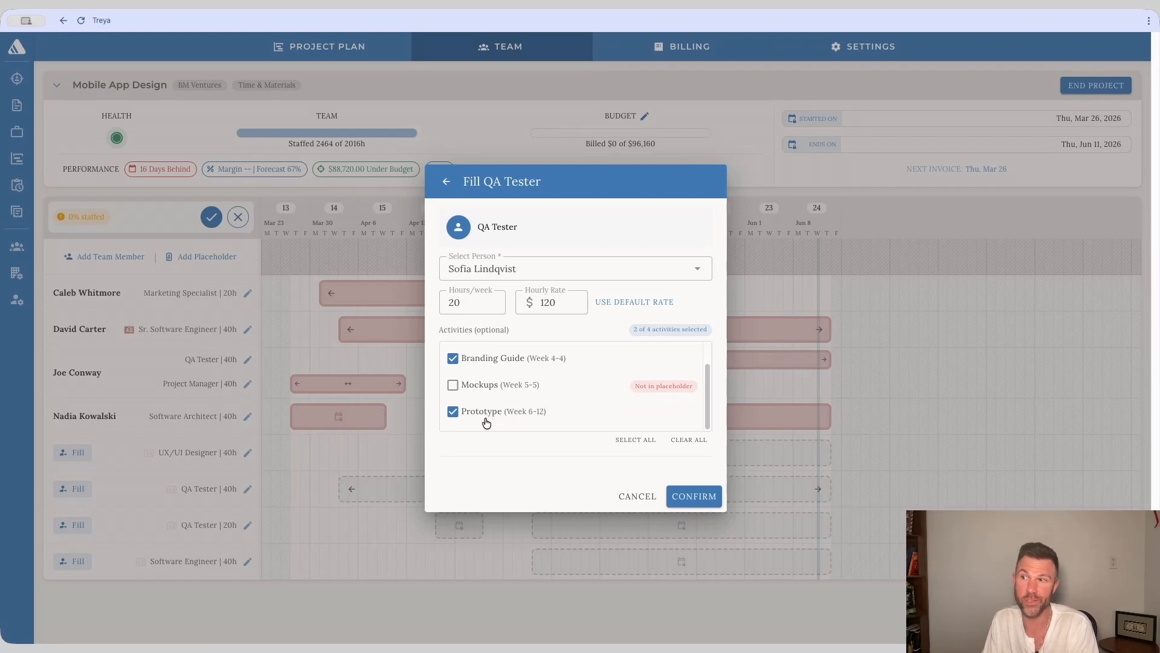
click(467, 415)
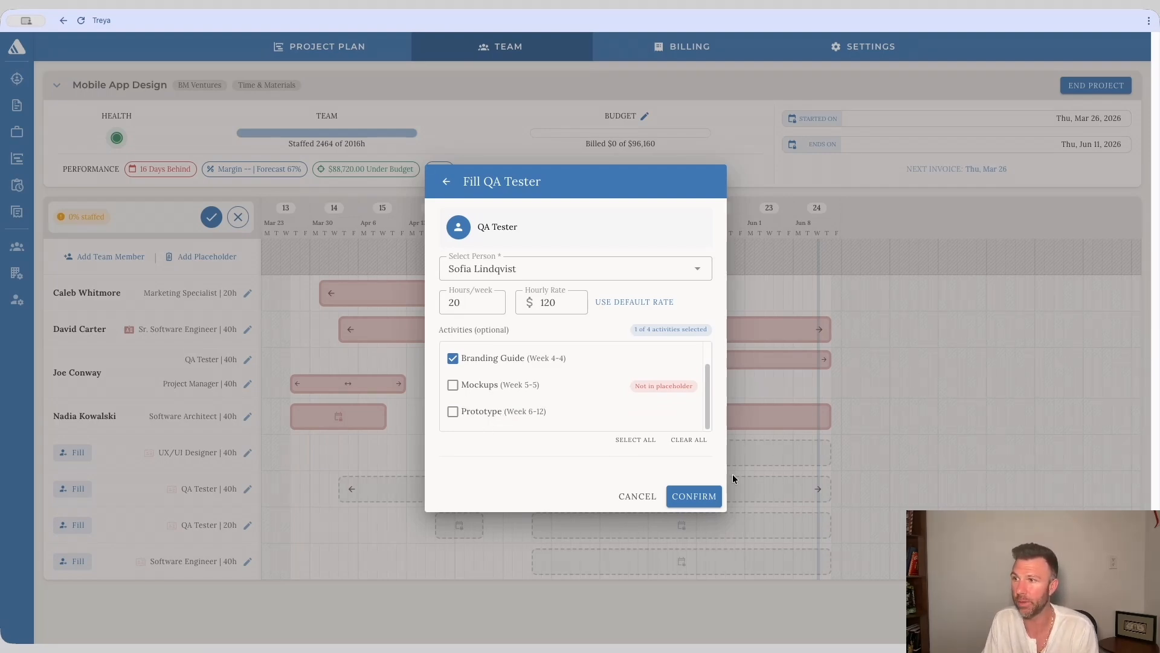
click(689, 495)
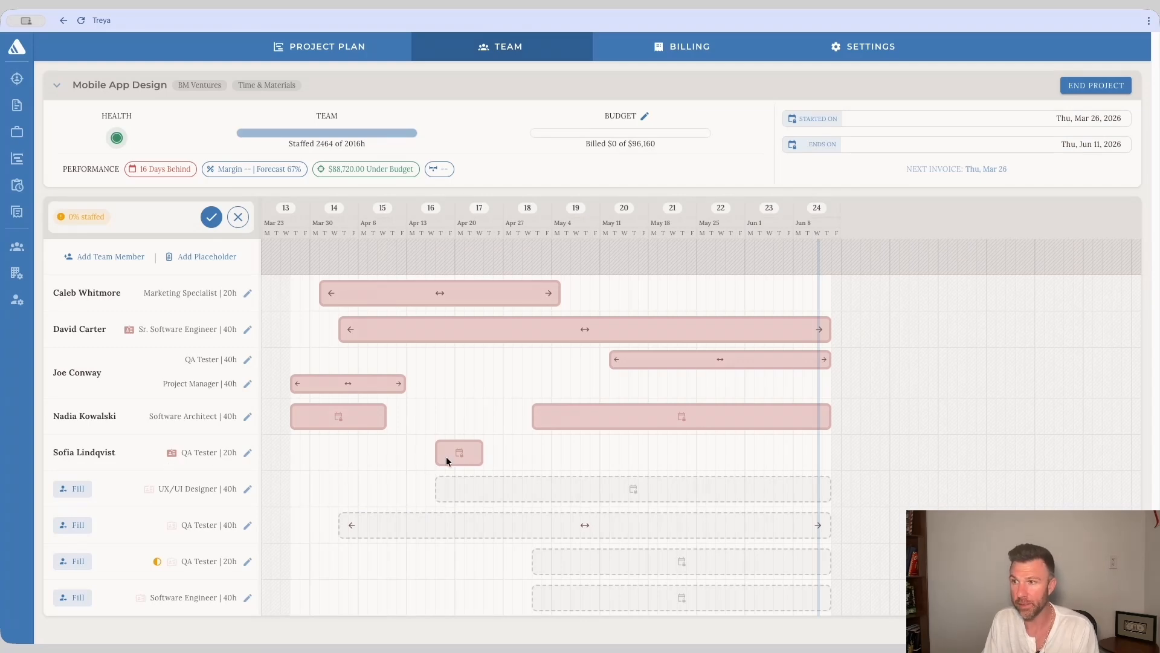
- Fill the remaining part of the 20-hour QA Tester placeholder with a different person for the Prototype activity
mouse_move(450, 457)
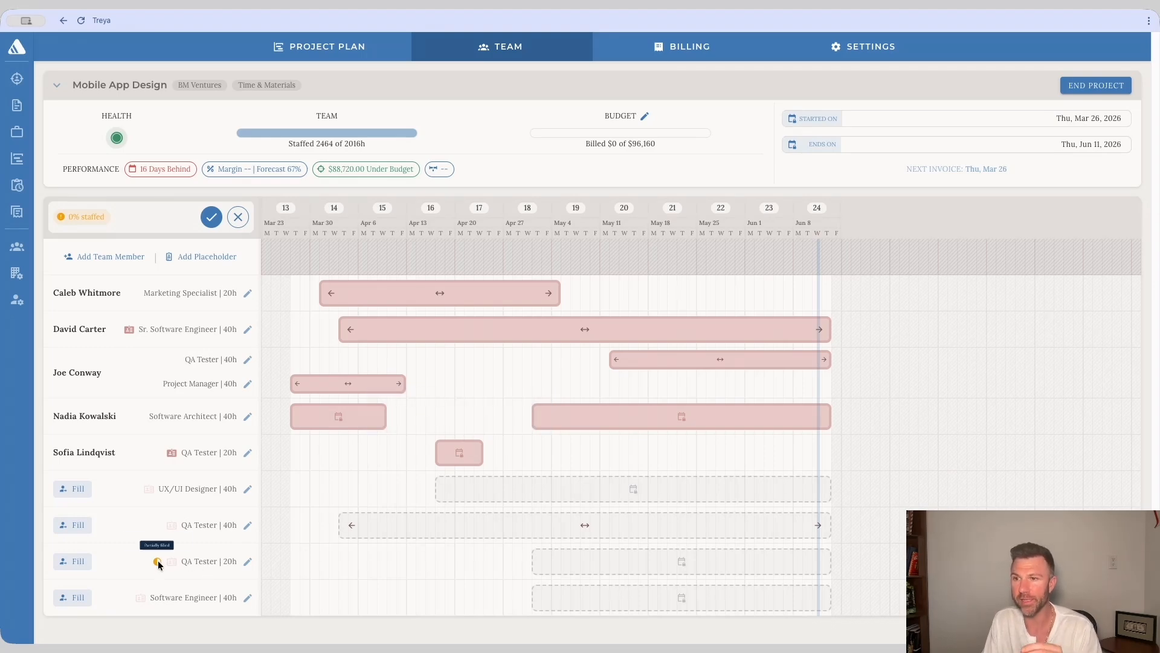
mouse_move(159, 563)
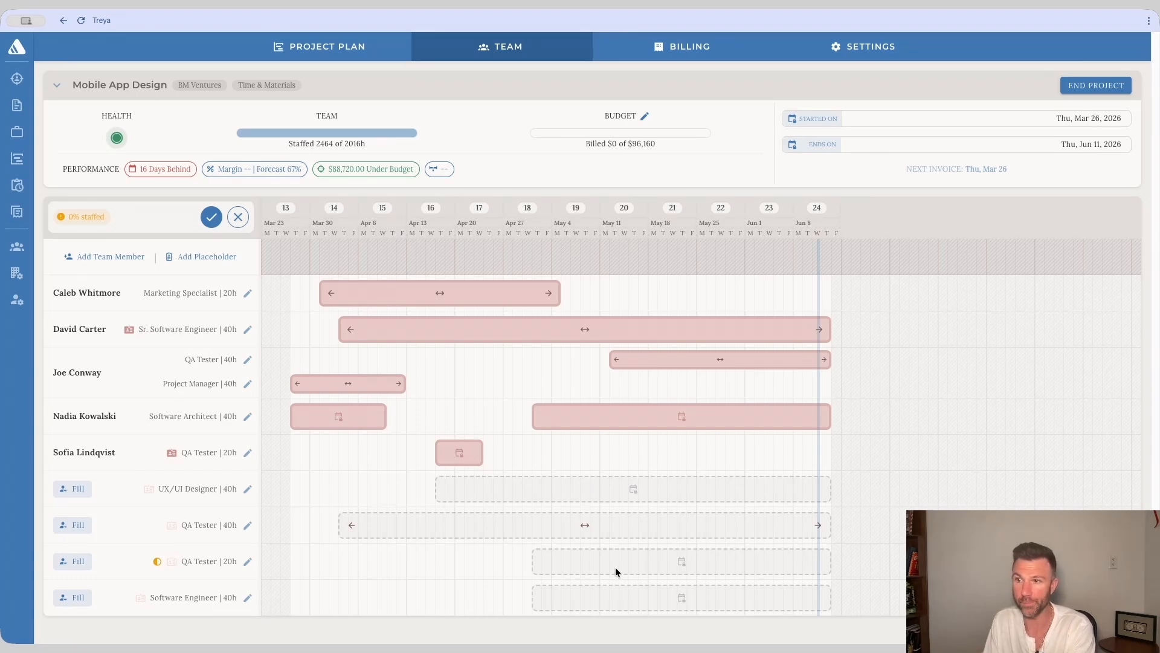
click(76, 566)
scroll(531, 383, down, 1)
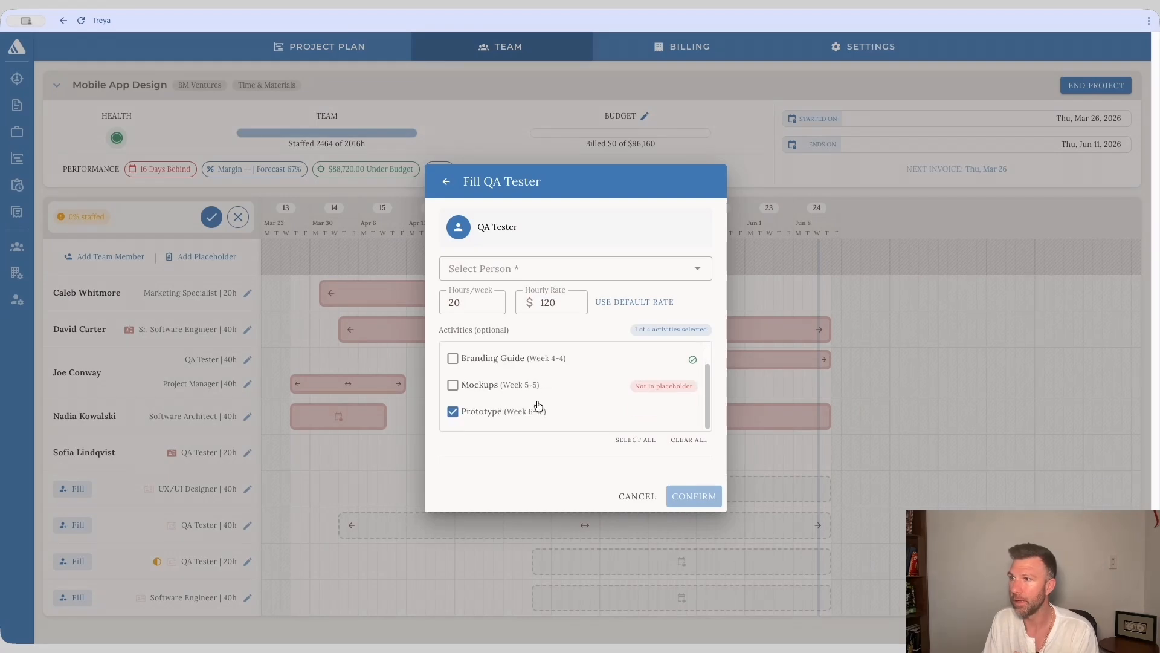
click(492, 359)
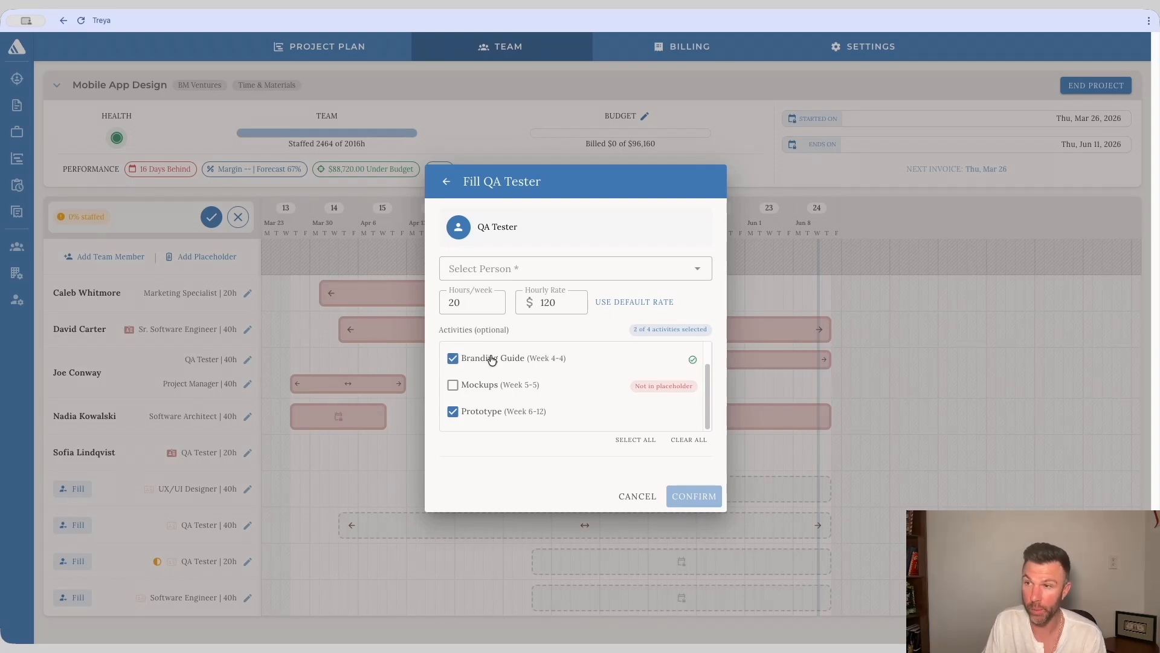
click(538, 267)
scroll(577, 430, down, 2)
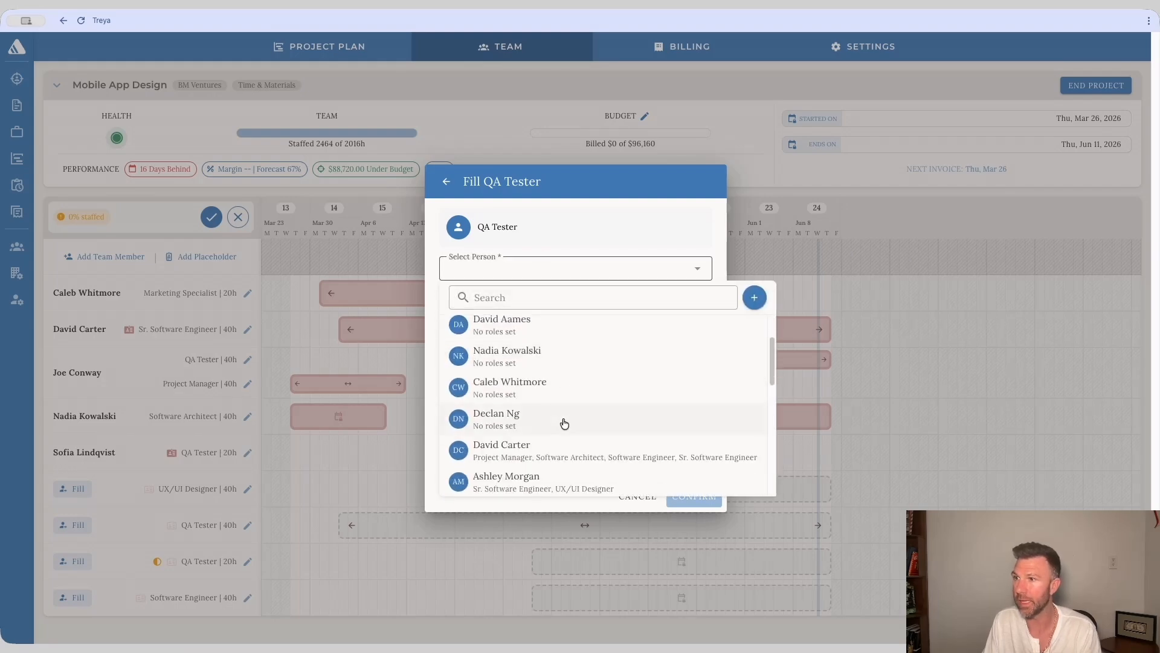
click(563, 423)
click(686, 493)
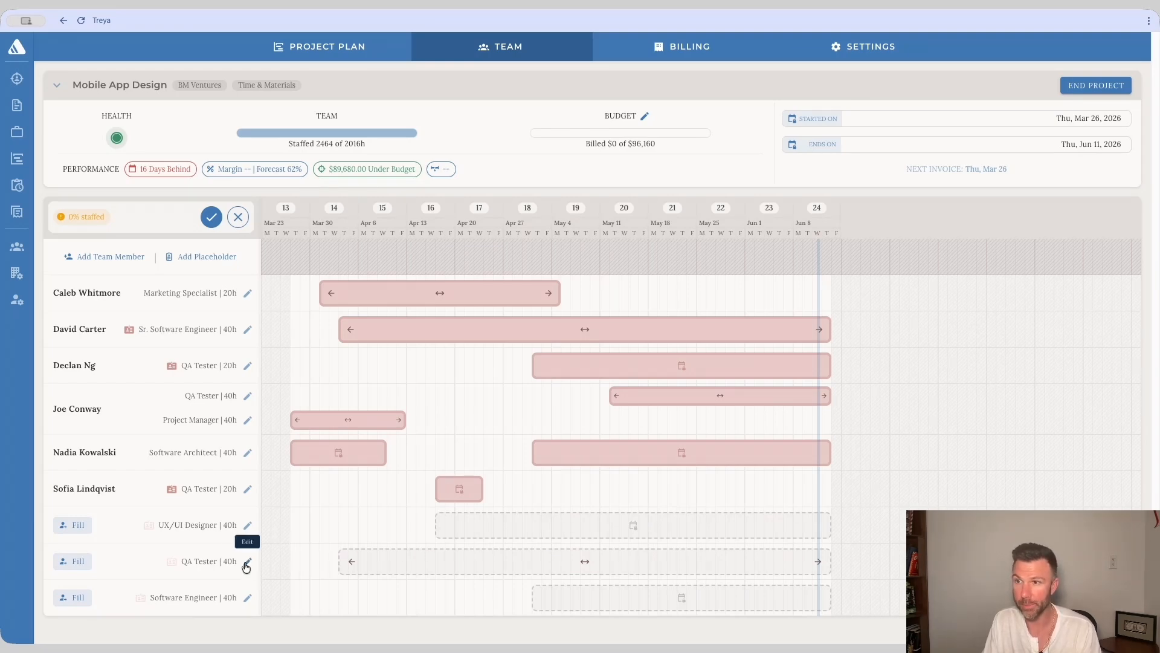
- Try moving the start of the 40-hour QA Tester placeholder to about April 24, and discard the change
drag(351, 562, 495, 547)
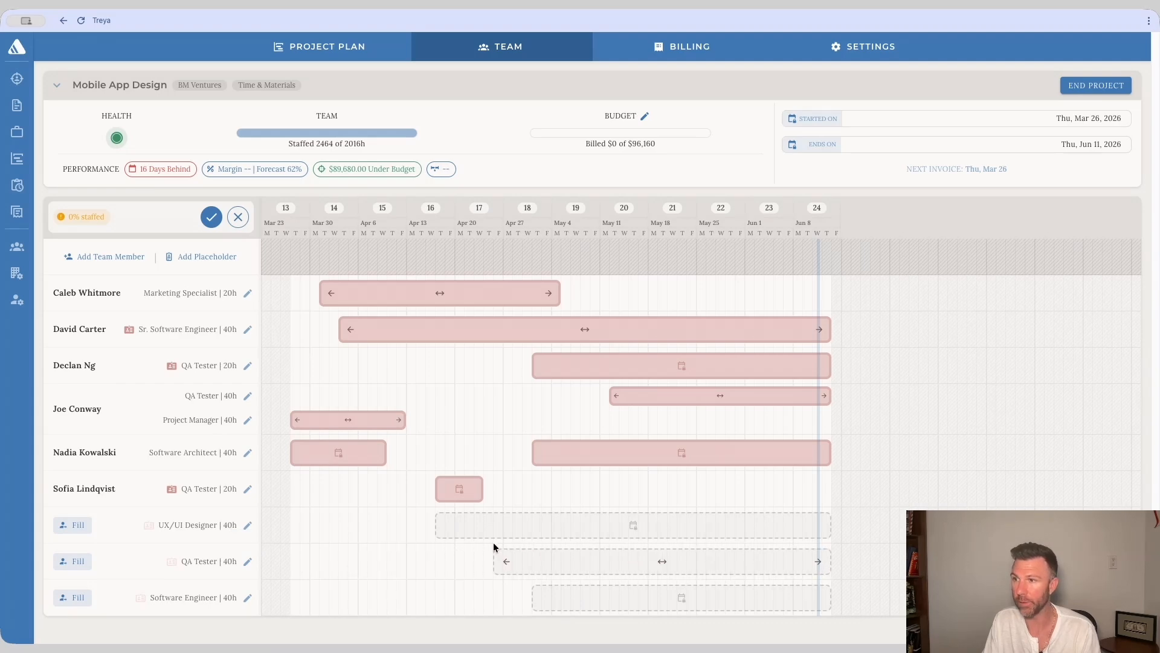
click(238, 217)
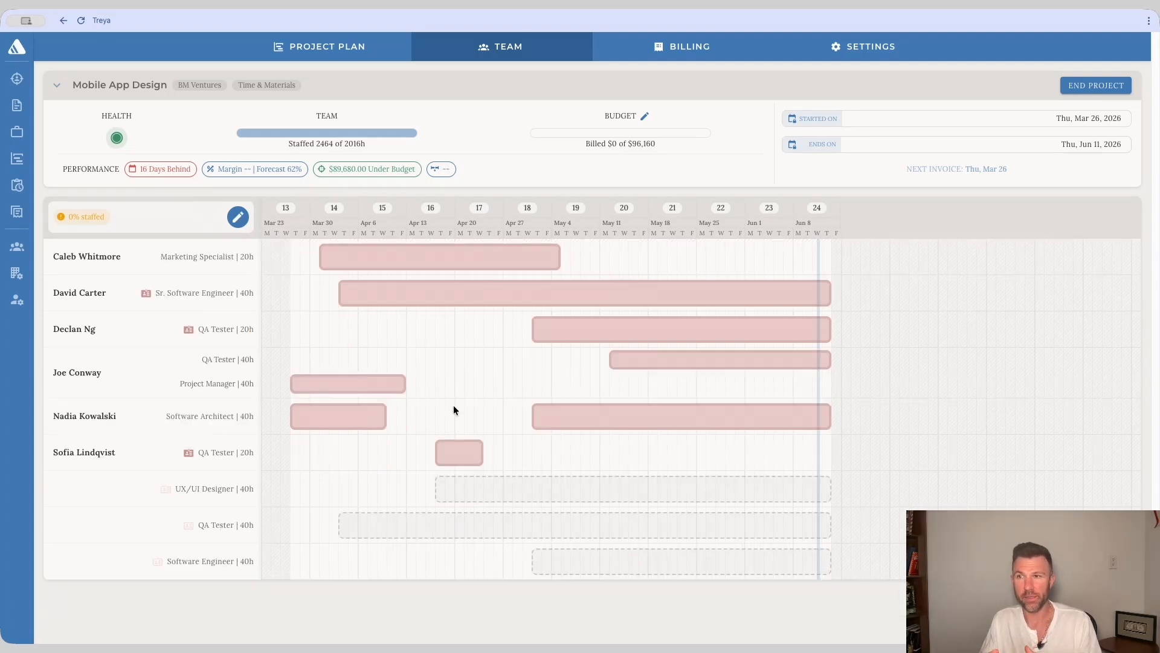